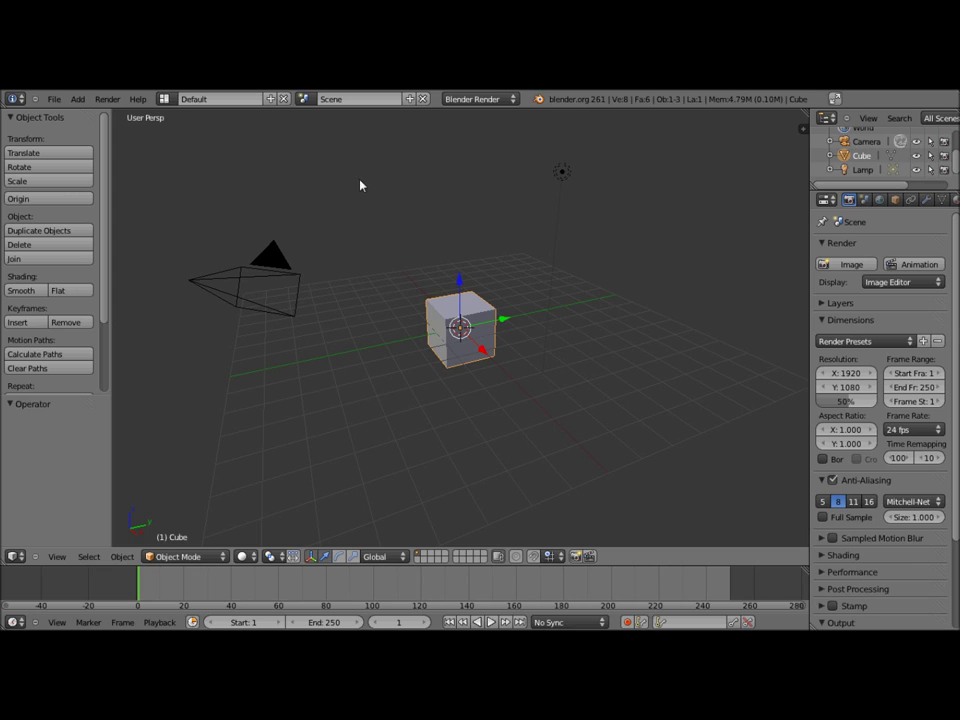
Open the User Preferences window with Ctrl+Alt+U after dismissing the File menu
{"action": "left_click", "coordinate": [53, 99]}
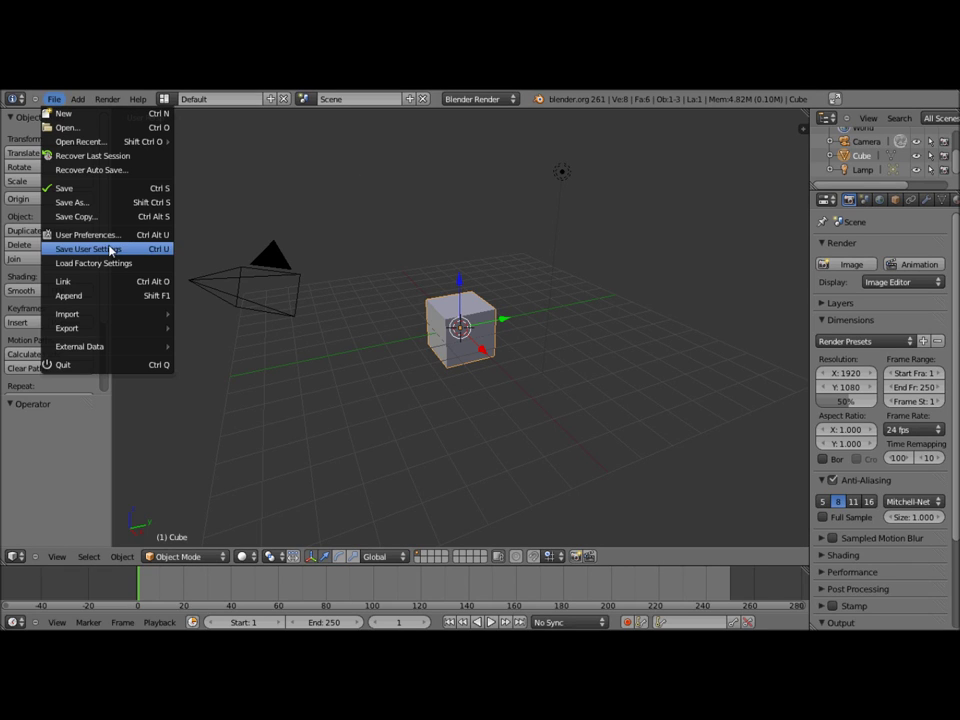
{"action": "left_click", "coordinate": [295, 212]}
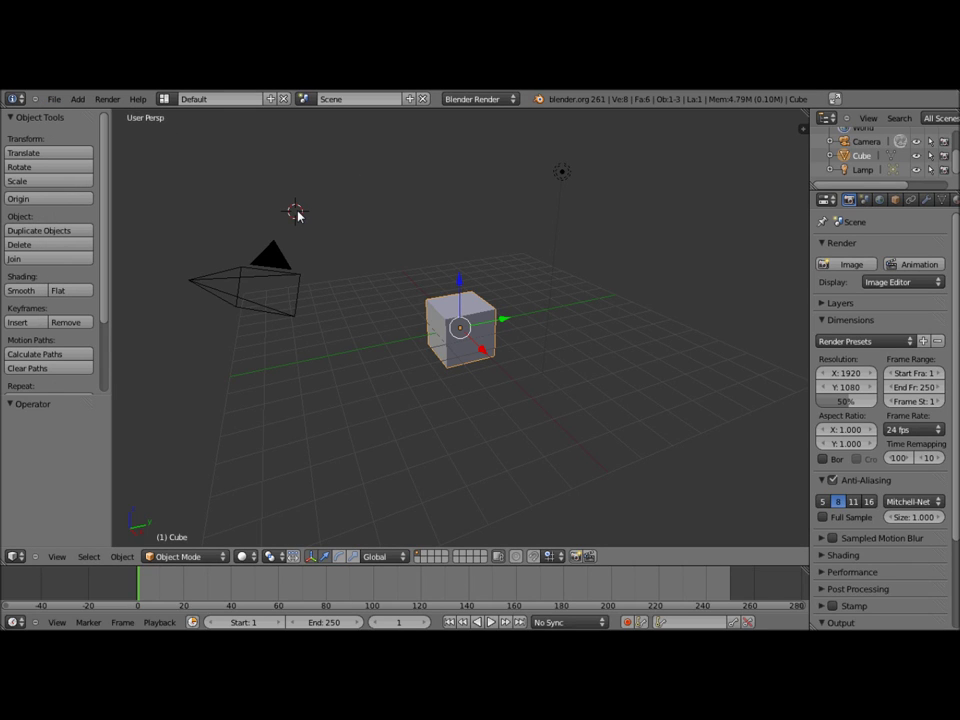
{"action": "key", "text": "ctrl+alt+u"}
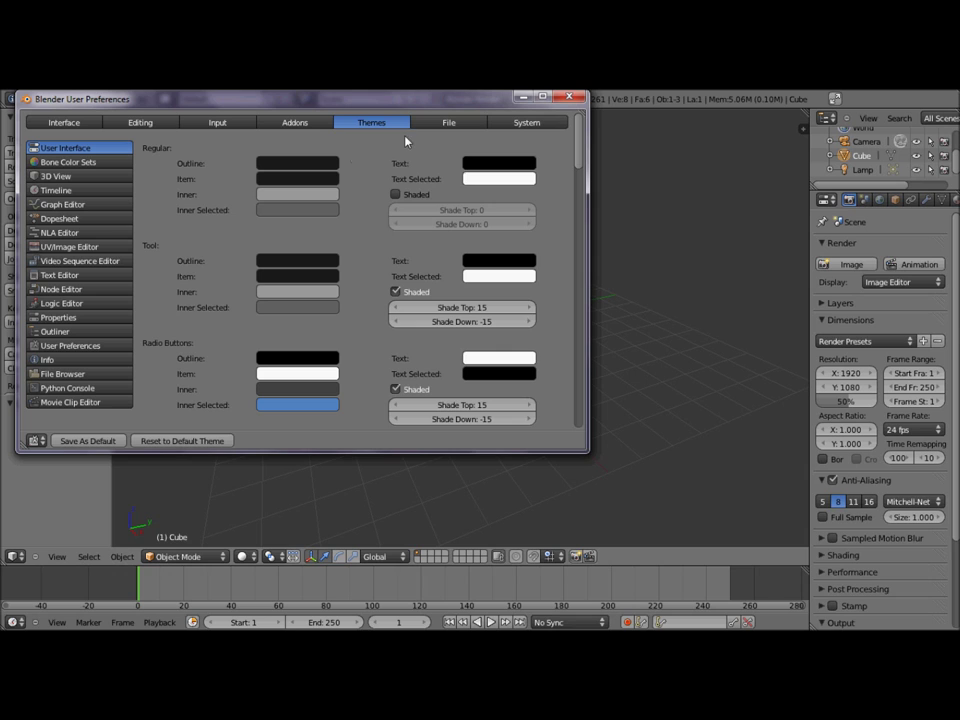
Browse the Themes colour list, then widen the Properties editor beside the viewport
{"action": "scroll", "coordinate": [446, 272], "scroll_direction": "down", "scroll_amount": 3}
{"action": "scroll", "coordinate": [446, 272], "scroll_direction": "down", "scroll_amount": 2}
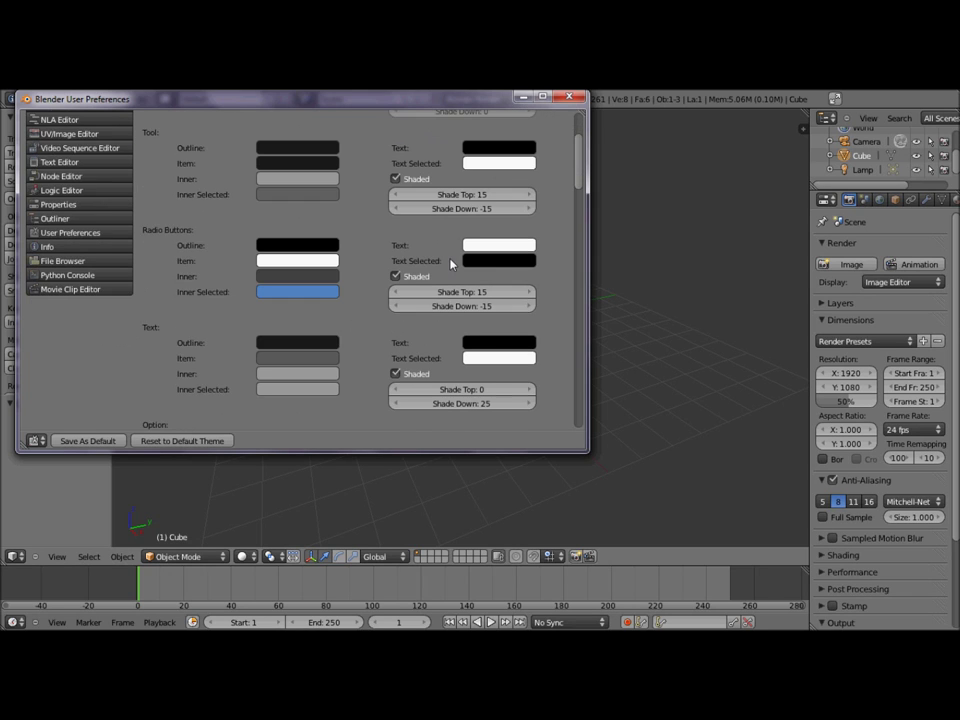
{"action": "scroll", "coordinate": [446, 272], "scroll_direction": "down", "scroll_amount": 1}
{"action": "scroll", "coordinate": [448, 270], "scroll_direction": "down", "scroll_amount": 1}
{"action": "scroll", "coordinate": [448, 270], "scroll_direction": "down", "scroll_amount": 2}
{"action": "scroll", "coordinate": [447, 271], "scroll_direction": "up", "scroll_amount": 1}
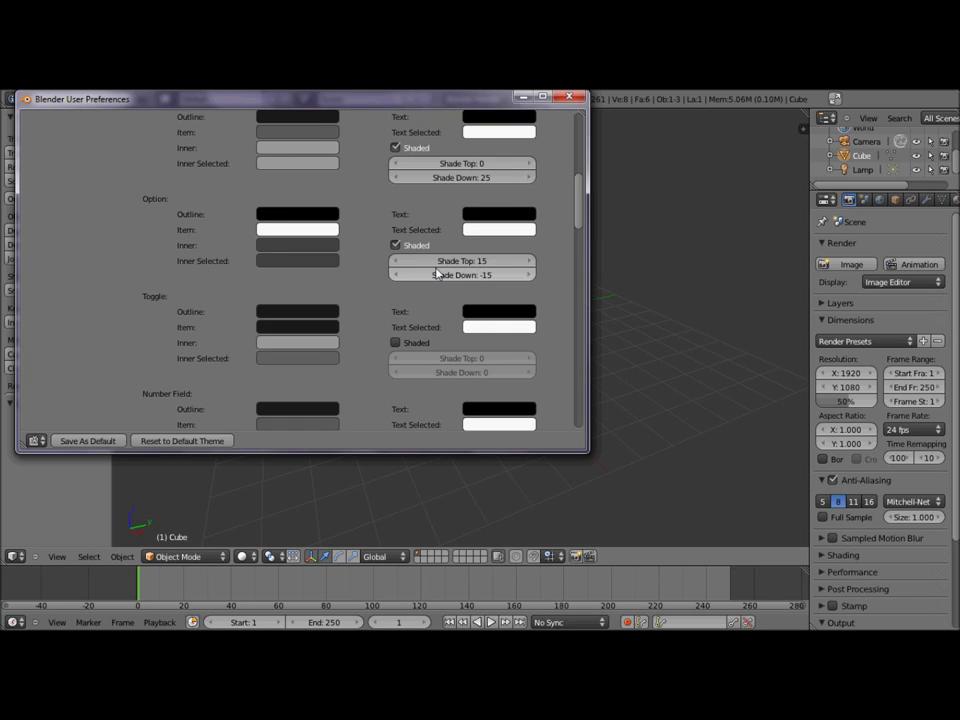
{"action": "scroll", "coordinate": [445, 271], "scroll_direction": "up", "scroll_amount": 2}
{"action": "scroll", "coordinate": [440, 272], "scroll_direction": "up", "scroll_amount": 3}
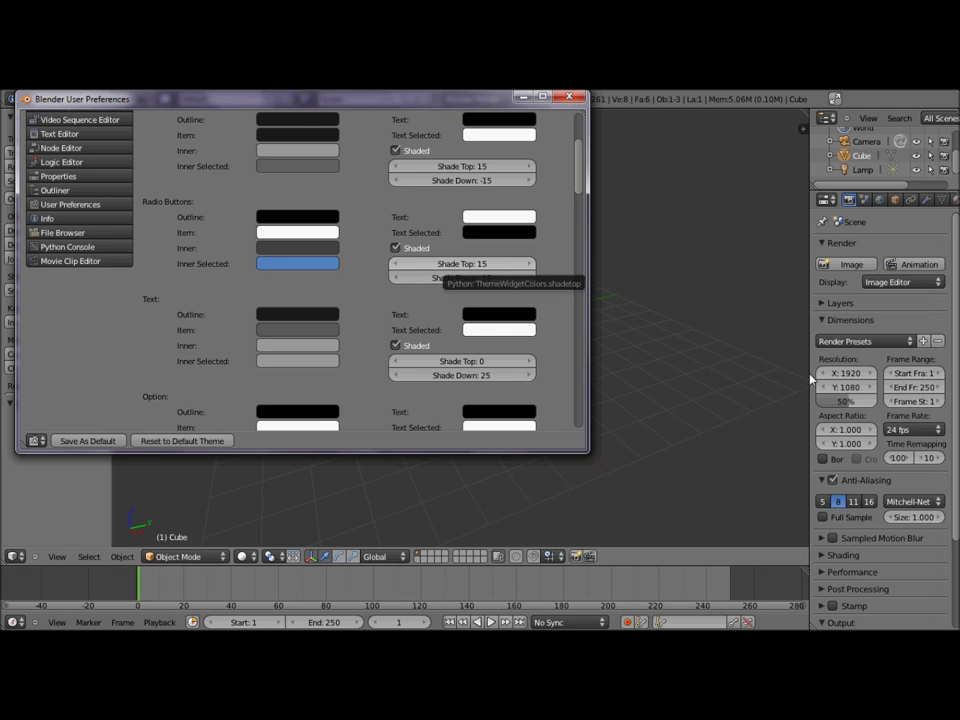
{"action": "left_click", "coordinate": [812, 380]}
{"action": "left_click_drag", "start_coordinate": [742, 378], "coordinate": [678, 373]}
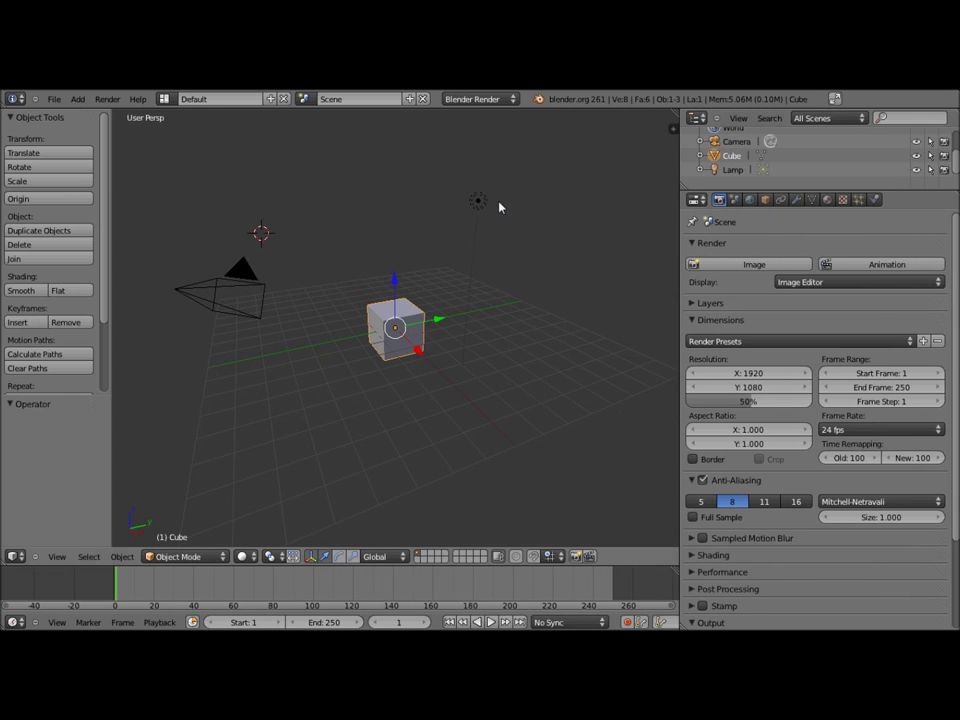
Reopen User Preferences, centre it over the viewport, and scroll Themes to the top
{"action": "key", "text": "ctrl+alt+u"}
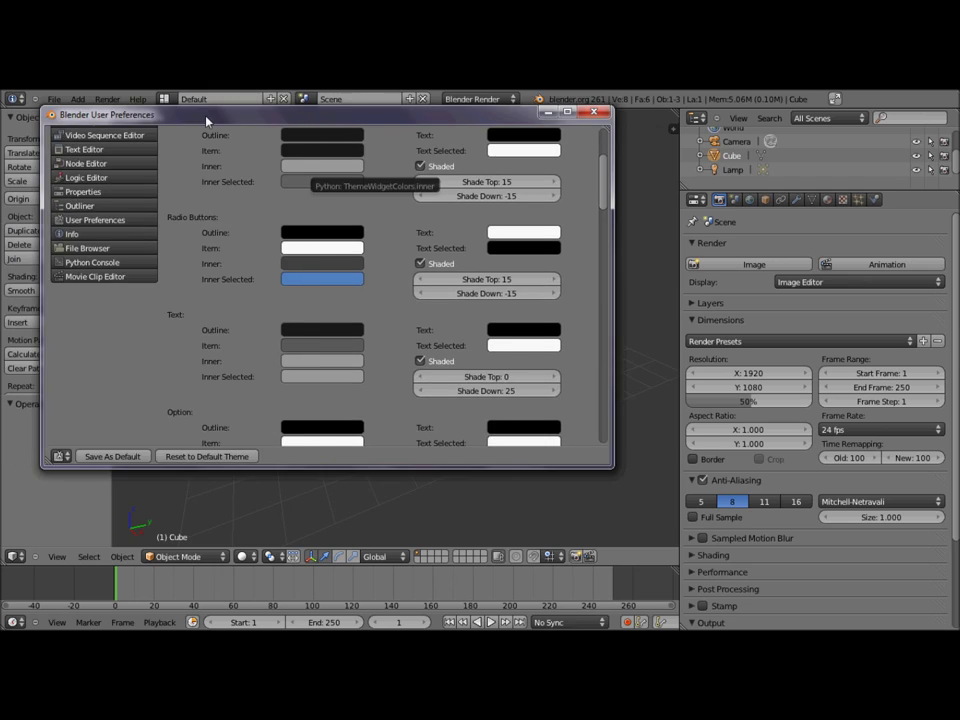
{"action": "left_click_drag", "start_coordinate": [178, 99], "coordinate": [279, 170]}
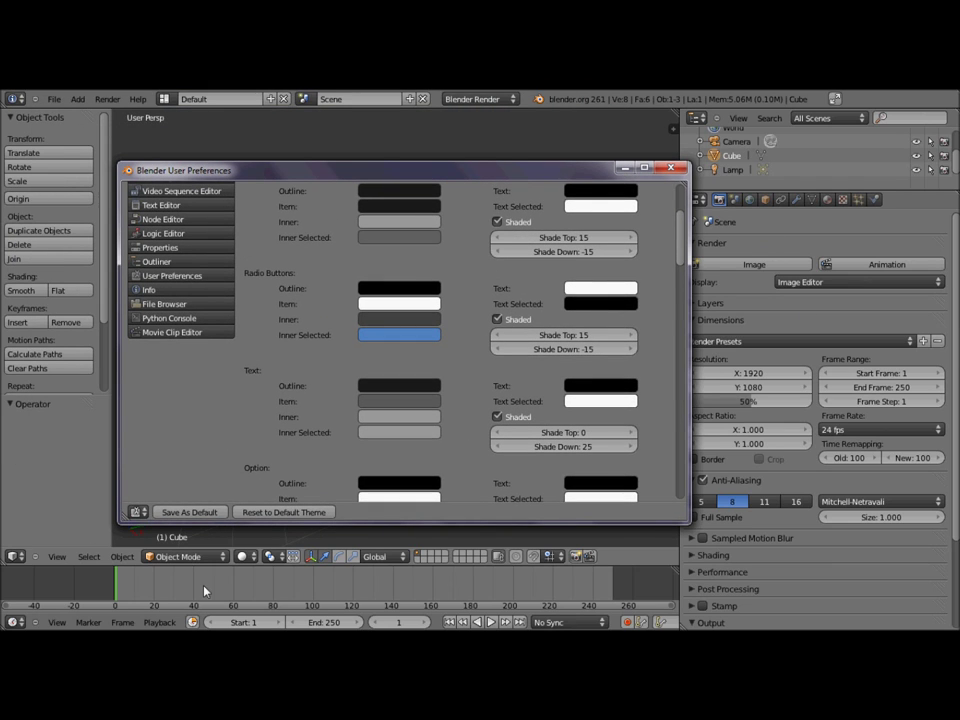
{"action": "scroll", "coordinate": [686, 231], "scroll_direction": "up", "scroll_amount": 2}
{"action": "scroll", "coordinate": [686, 231], "scroll_direction": "up", "scroll_amount": 4}
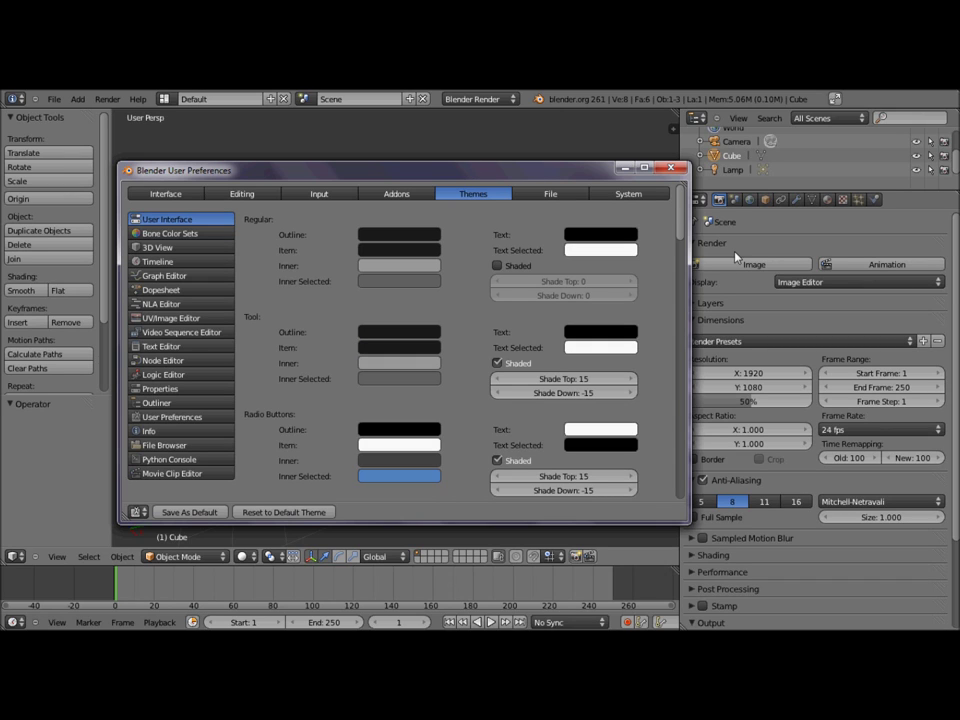
{"action": "left_click_drag", "start_coordinate": [590, 170], "coordinate": [581, 170]}
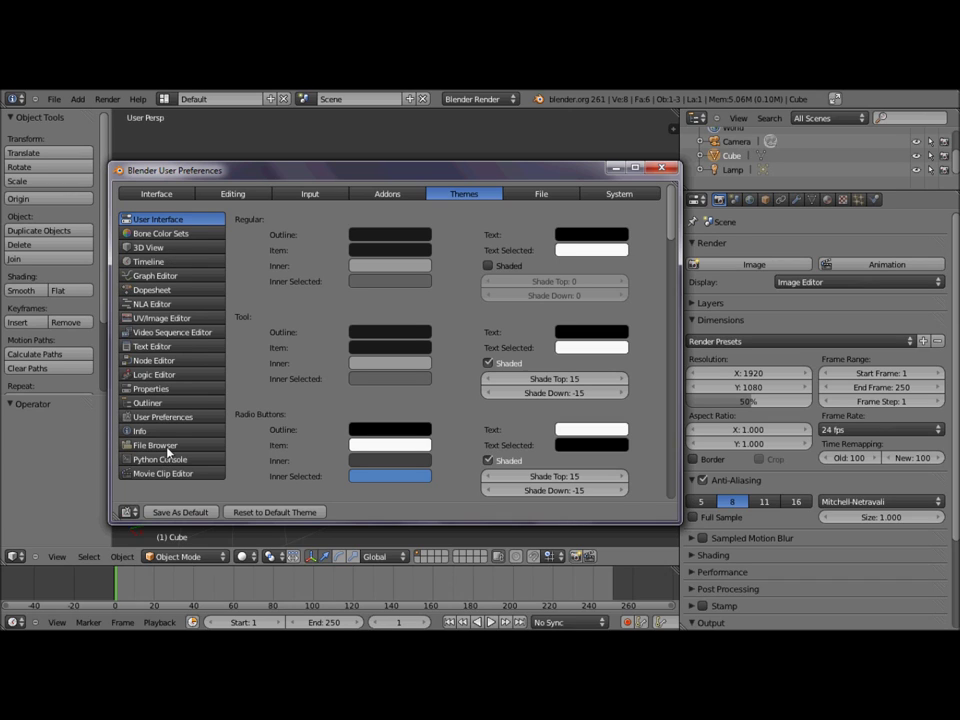
Set the Properties editor theme's Window Background to magenta
{"action": "left_click", "coordinate": [168, 389]}
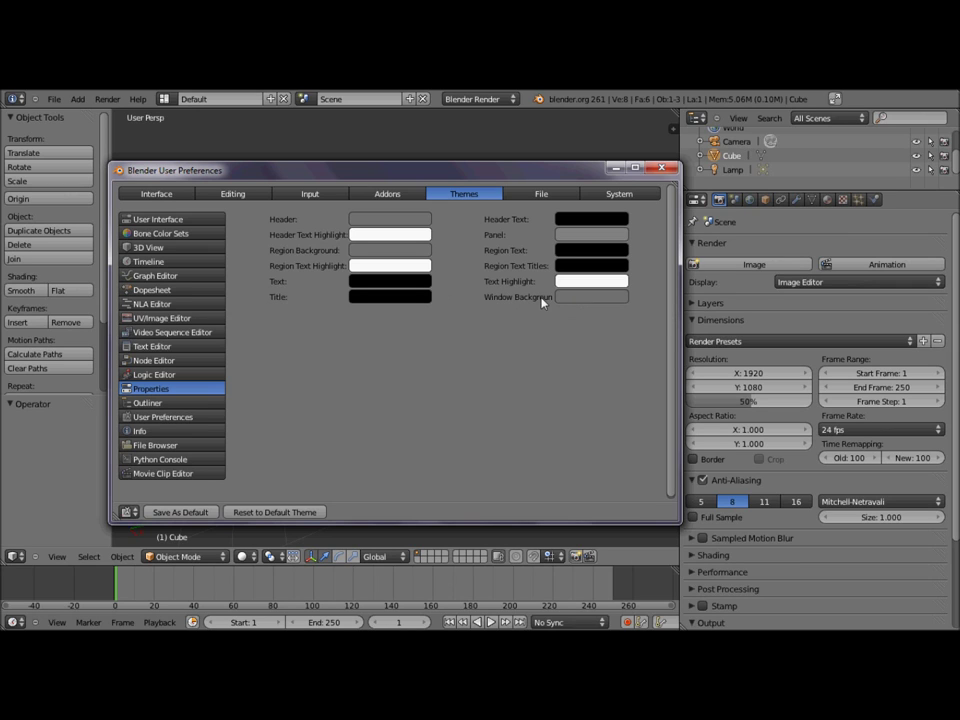
{"action": "left_click", "coordinate": [583, 299]}
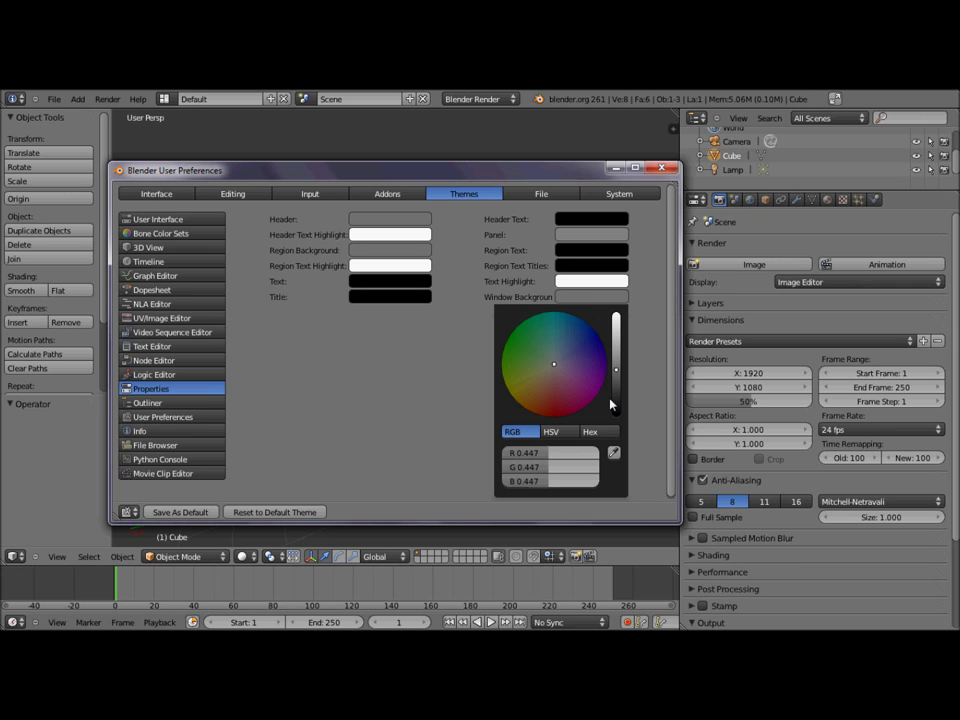
{"action": "left_click", "coordinate": [620, 317]}
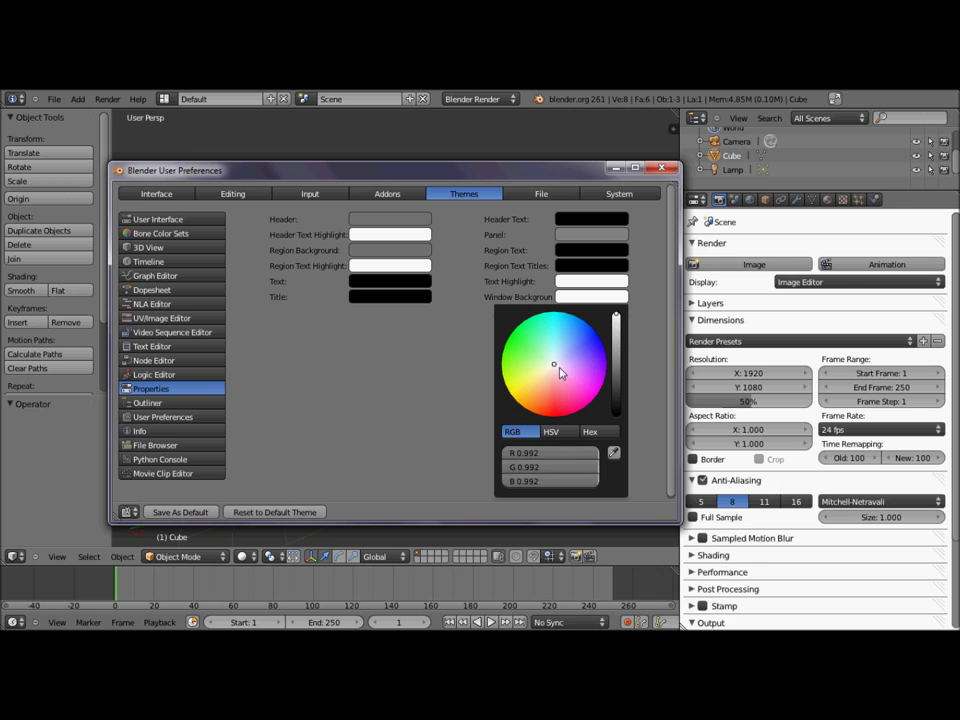
{"action": "mouse_move", "coordinate": [558, 365]}
{"action": "left_mouse_down"}
{"action": "mouse_move", "coordinate": [591, 365]}
{"action": "mouse_move", "coordinate": [628, 397]}
{"action": "left_mouse_up"}
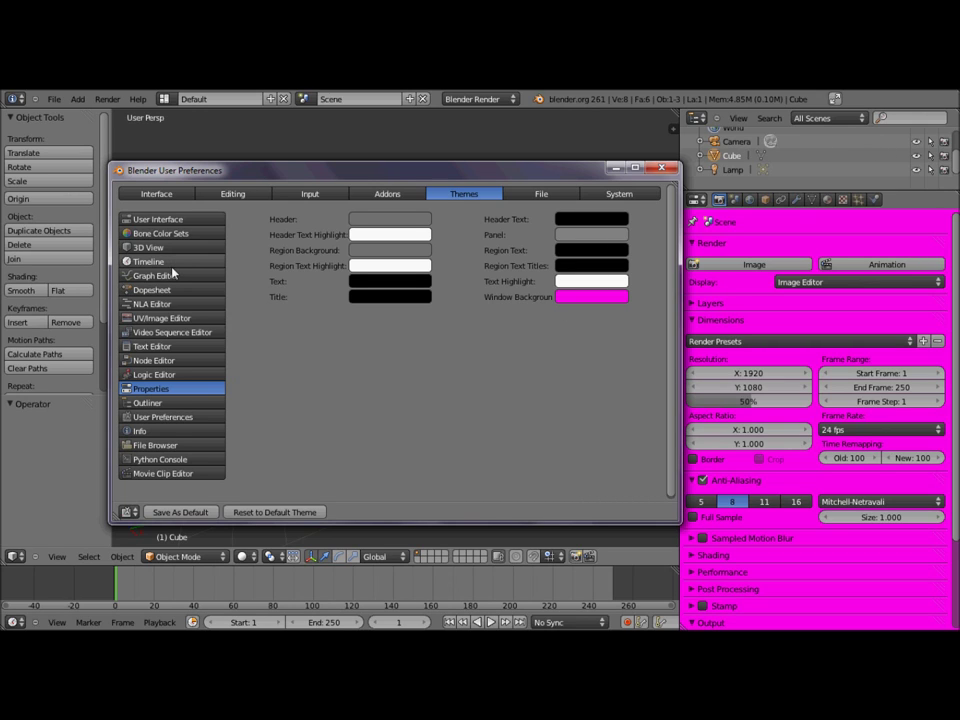
Set the Outliner theme's Window Background to bright yellow
{"action": "left_click", "coordinate": [150, 402]}
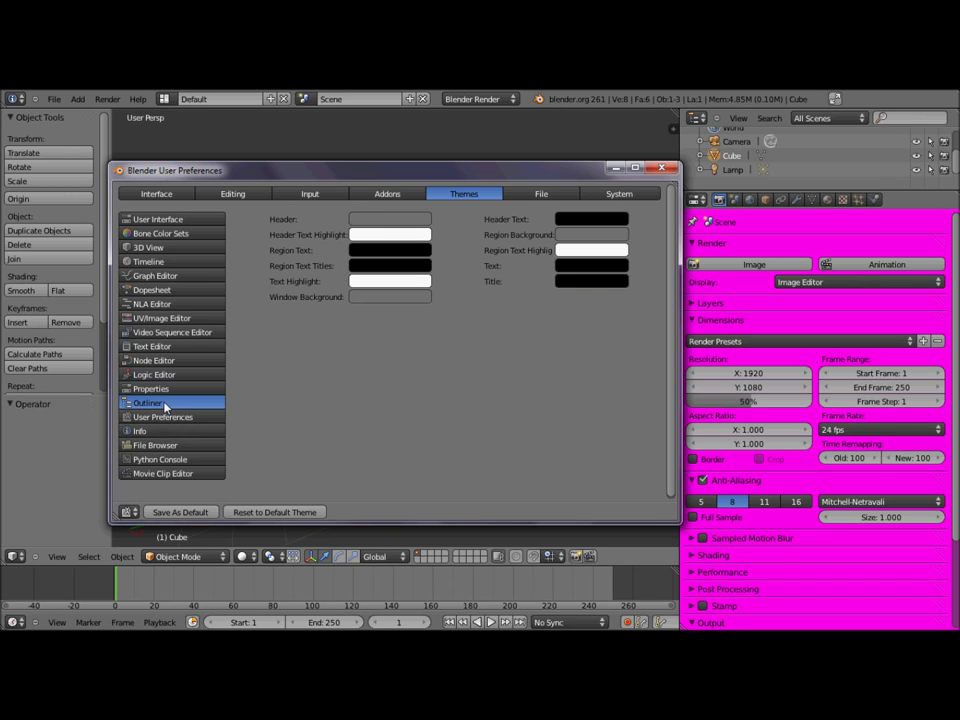
{"action": "left_click", "coordinate": [390, 297]}
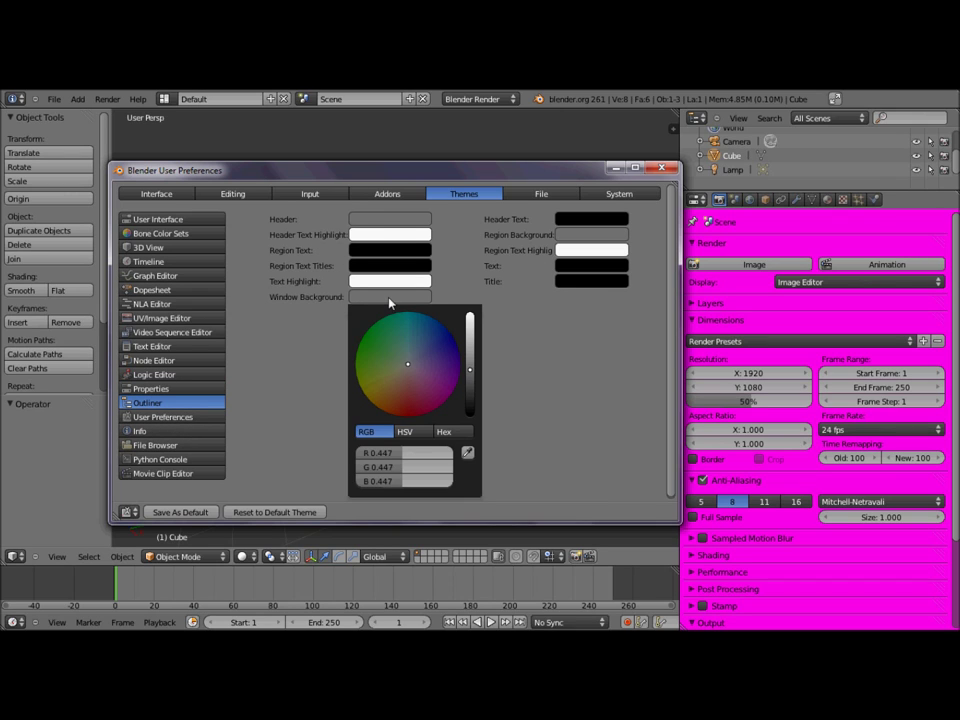
{"action": "left_click", "coordinate": [366, 399]}
{"action": "left_click_drag", "start_coordinate": [462, 389], "coordinate": [469, 316]}
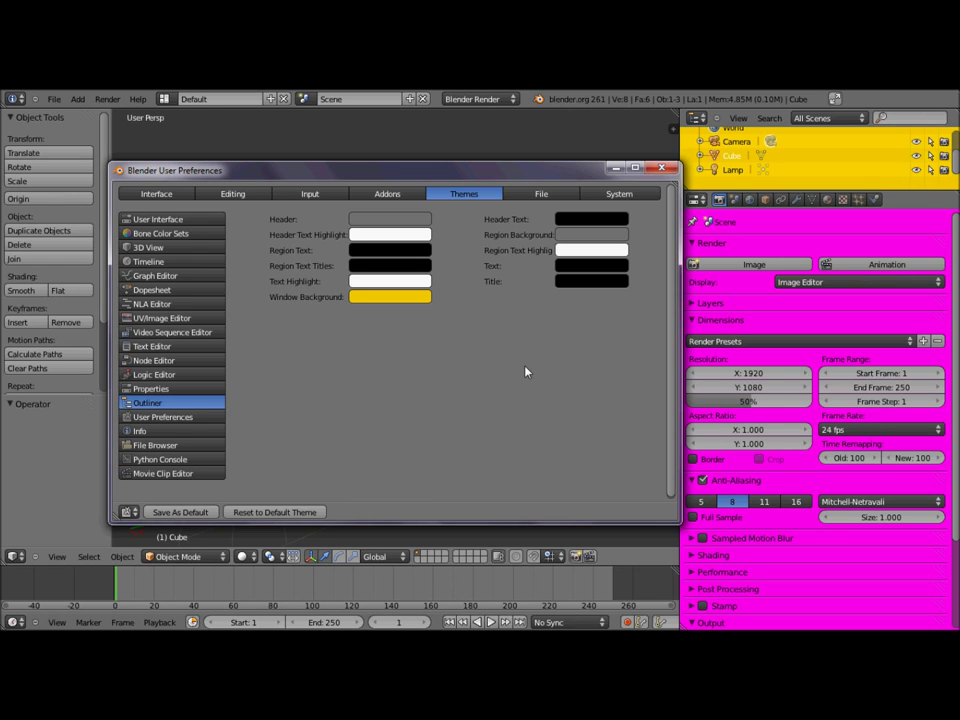
{"action": "left_click_drag", "start_coordinate": [500, 171], "coordinate": [581, 163]}
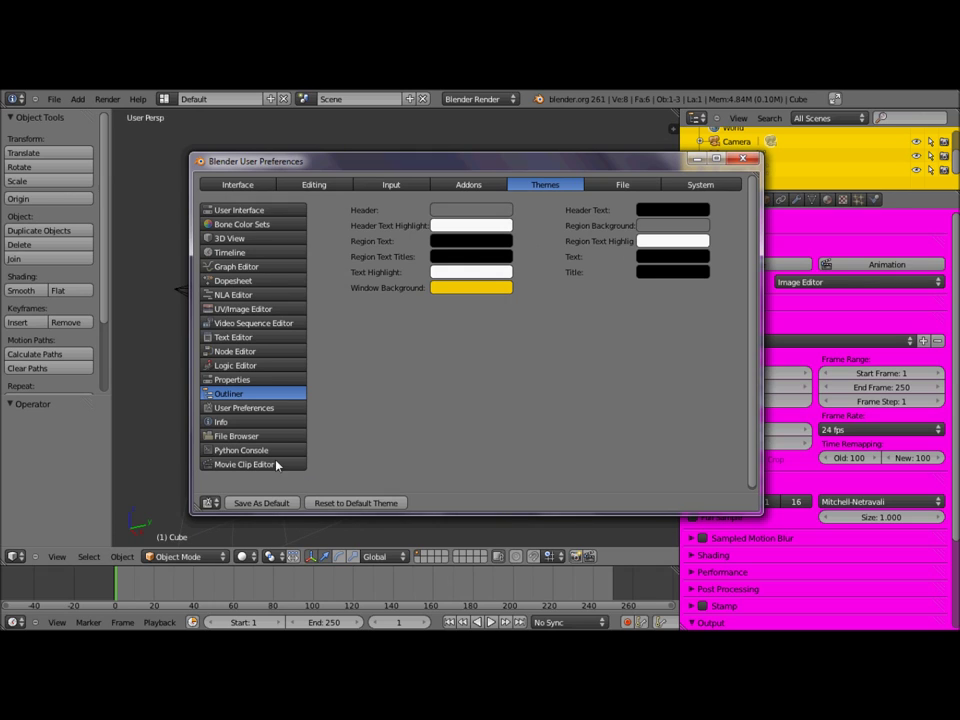
Make the Timeline theme's window background dark purple
{"action": "left_click", "coordinate": [255, 253]}
{"action": "left_click", "coordinate": [488, 303]}
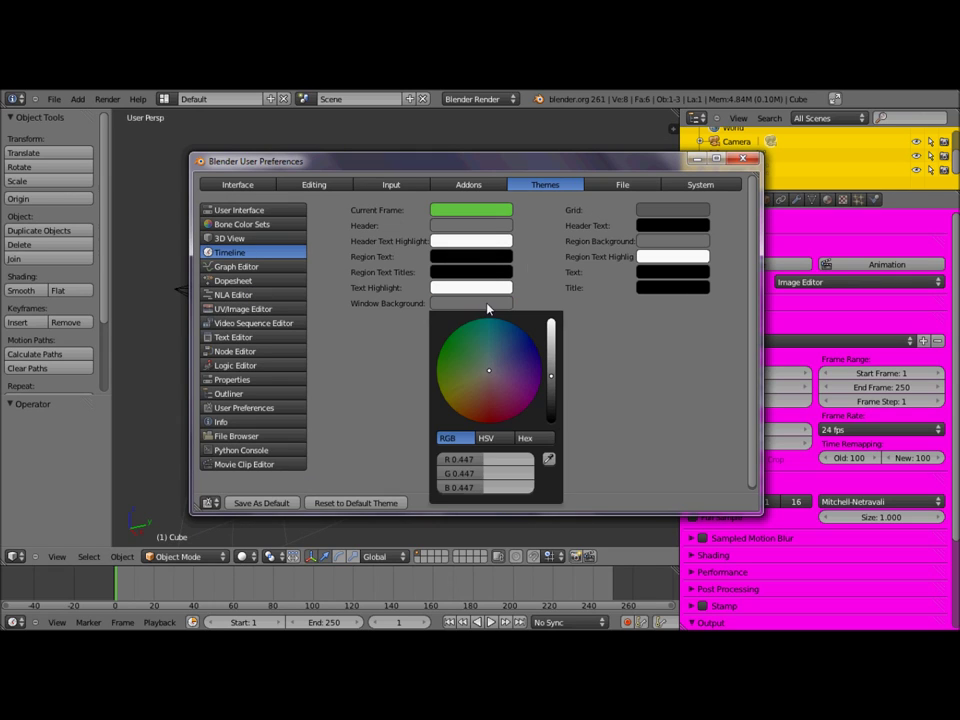
{"action": "left_click_drag", "start_coordinate": [521, 388], "coordinate": [551, 380]}
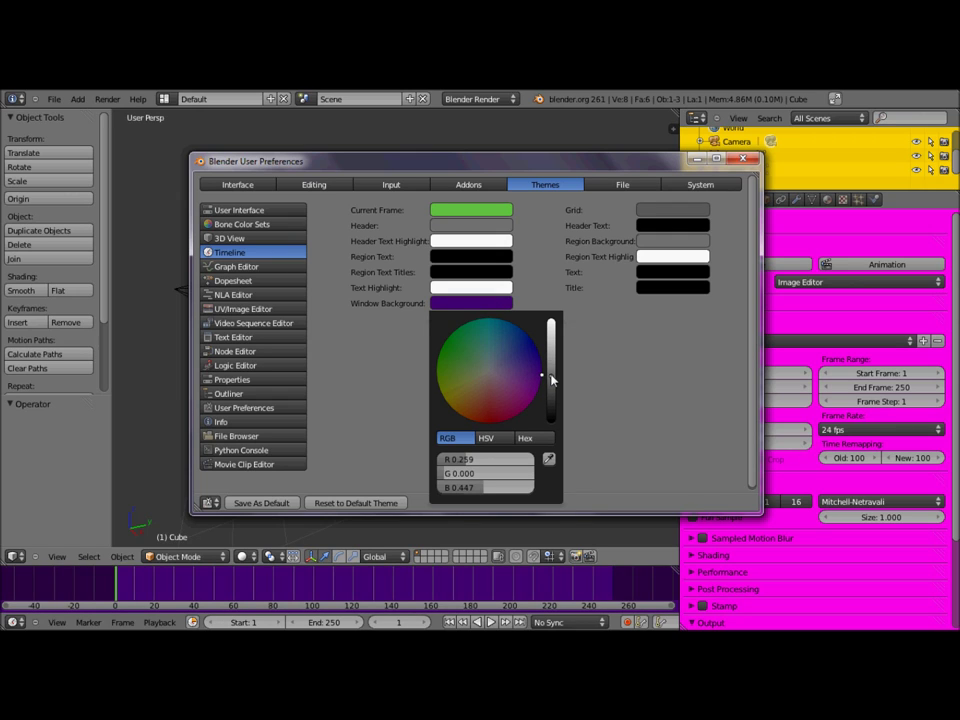
{"action": "left_click", "coordinate": [623, 392]}
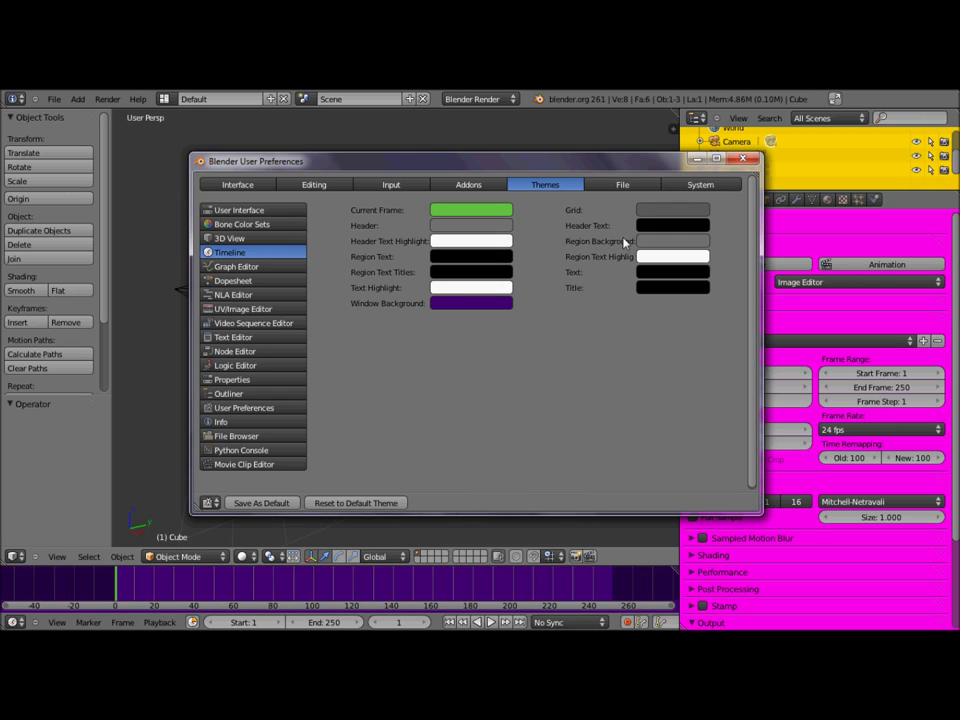
Set the Timeline Grid colour to a vivid lime green
{"action": "left_click", "coordinate": [645, 213]}
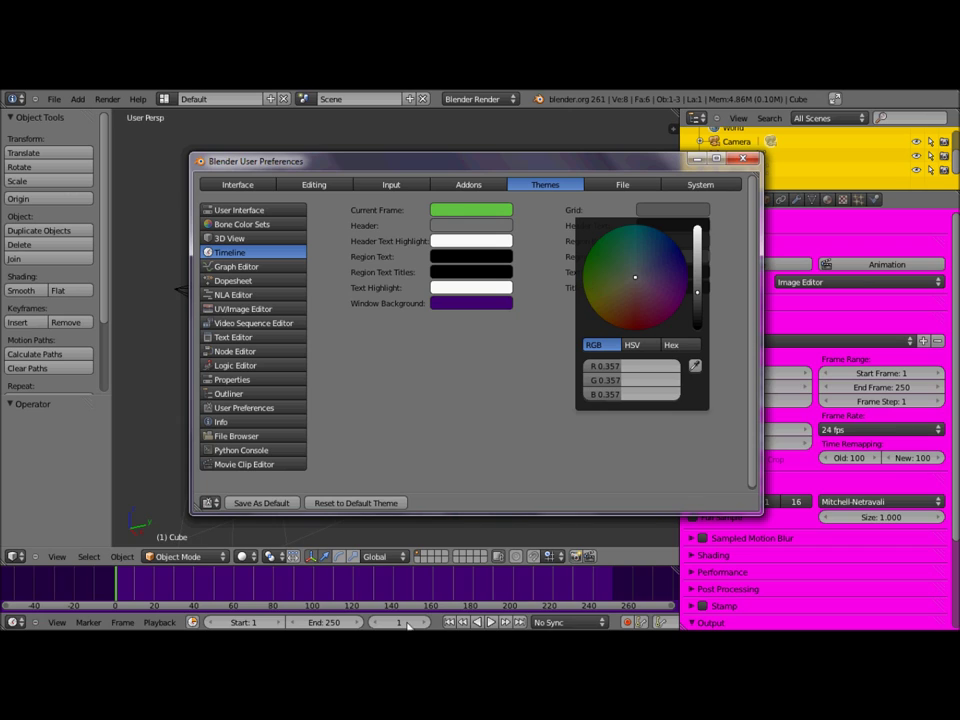
{"action": "left_click_drag", "start_coordinate": [649, 323], "coordinate": [666, 320]}
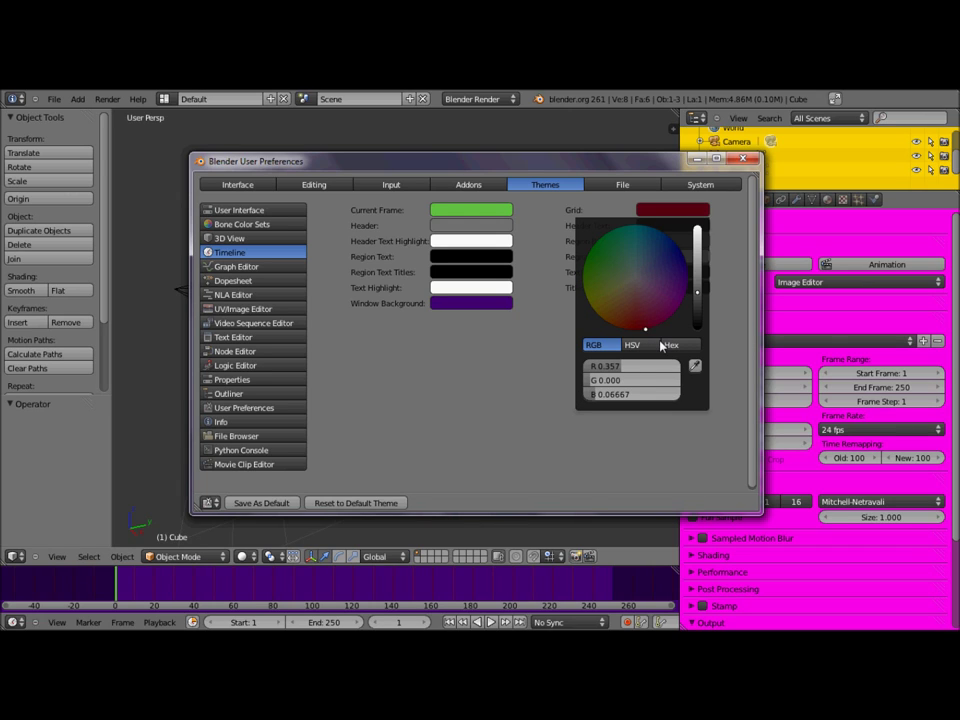
{"action": "left_click_drag", "start_coordinate": [547, 334], "coordinate": [511, 289]}
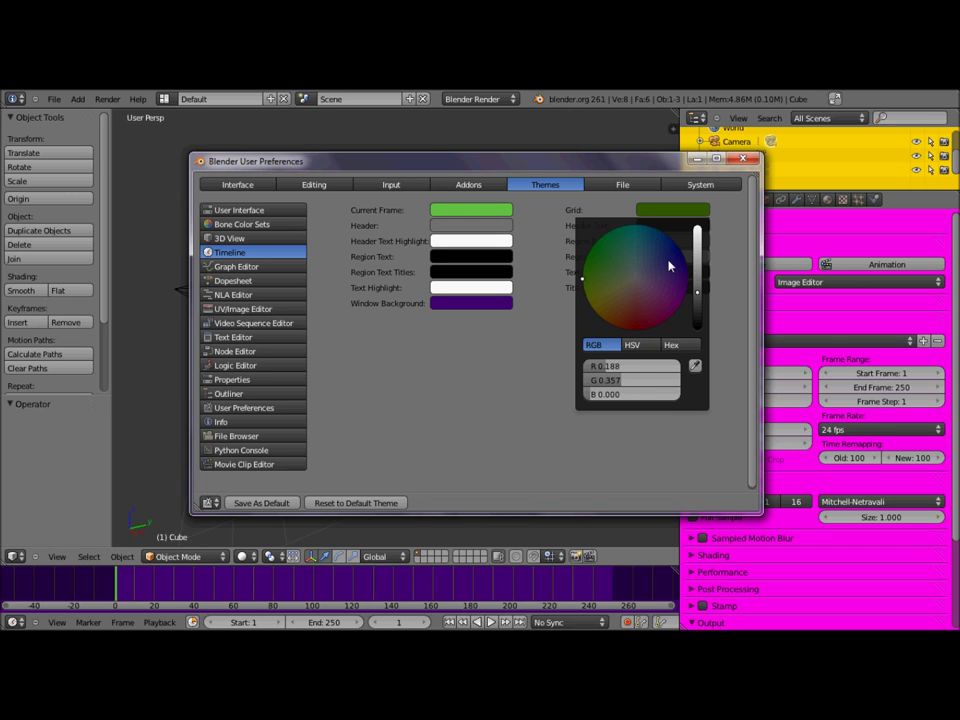
{"action": "left_click_drag", "start_coordinate": [695, 283], "coordinate": [697, 232]}
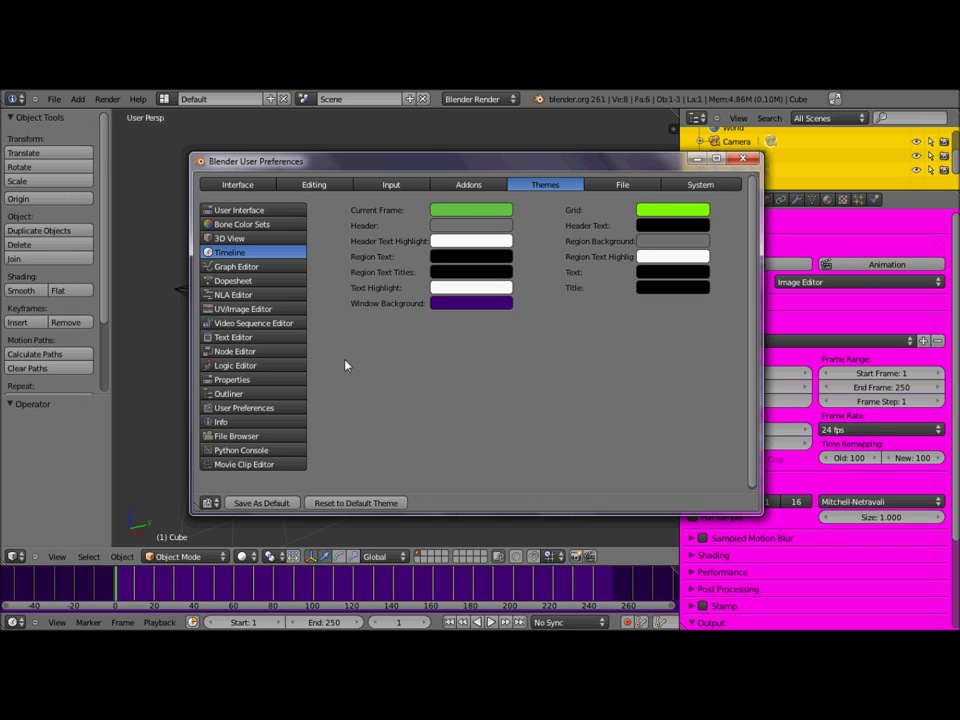
Set the 3D View theme's Grid colour to dark red
{"action": "left_click", "coordinate": [255, 242]}
{"action": "scroll", "coordinate": [400, 250], "scroll_direction": "down", "scroll_amount": 1}
{"action": "scroll", "coordinate": [515, 320], "scroll_direction": "down", "scroll_amount": 4}
{"action": "scroll", "coordinate": [515, 320], "scroll_direction": "down", "scroll_amount": 2}
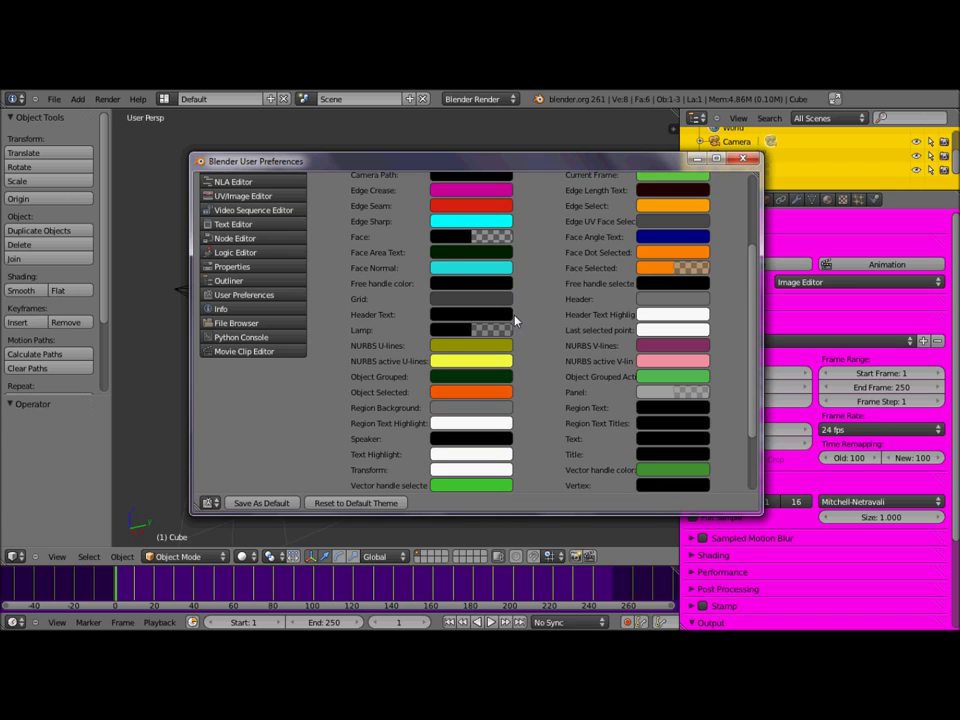
{"action": "scroll", "coordinate": [500, 300], "scroll_direction": "down", "scroll_amount": 2}
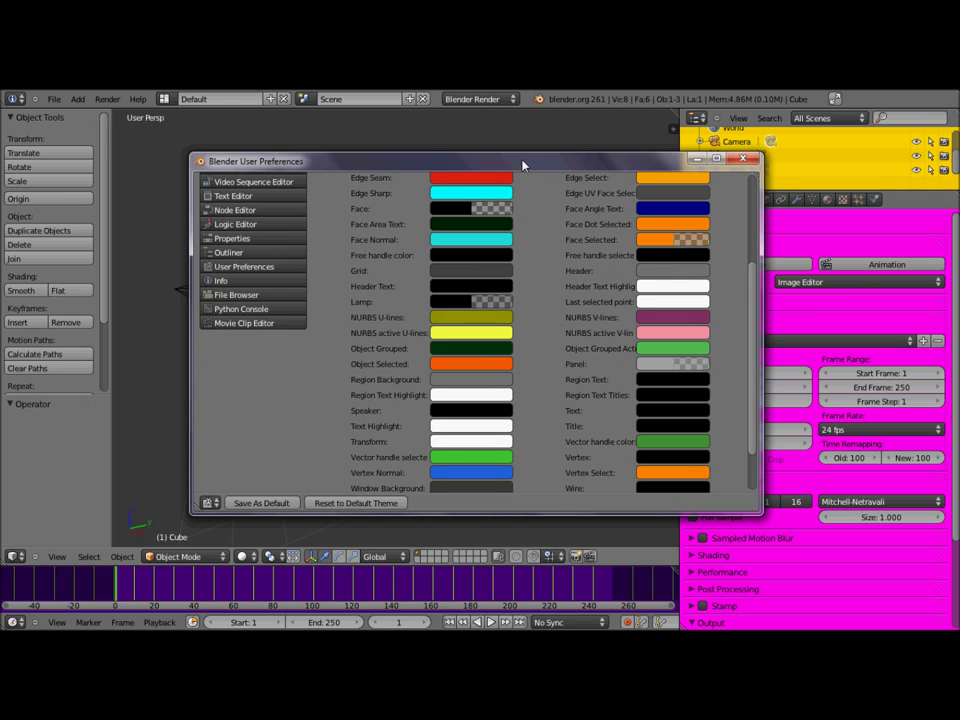
{"action": "left_click_drag", "start_coordinate": [520, 166], "coordinate": [695, 227]}
{"action": "left_click", "coordinate": [658, 333]}
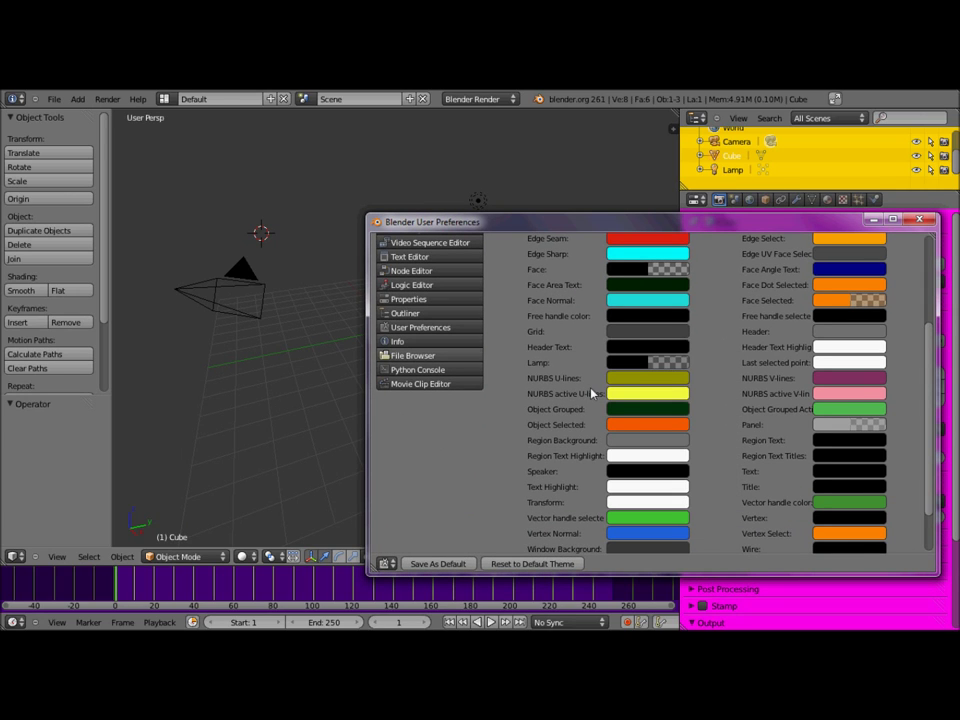
{"action": "left_click", "coordinate": [632, 336]}
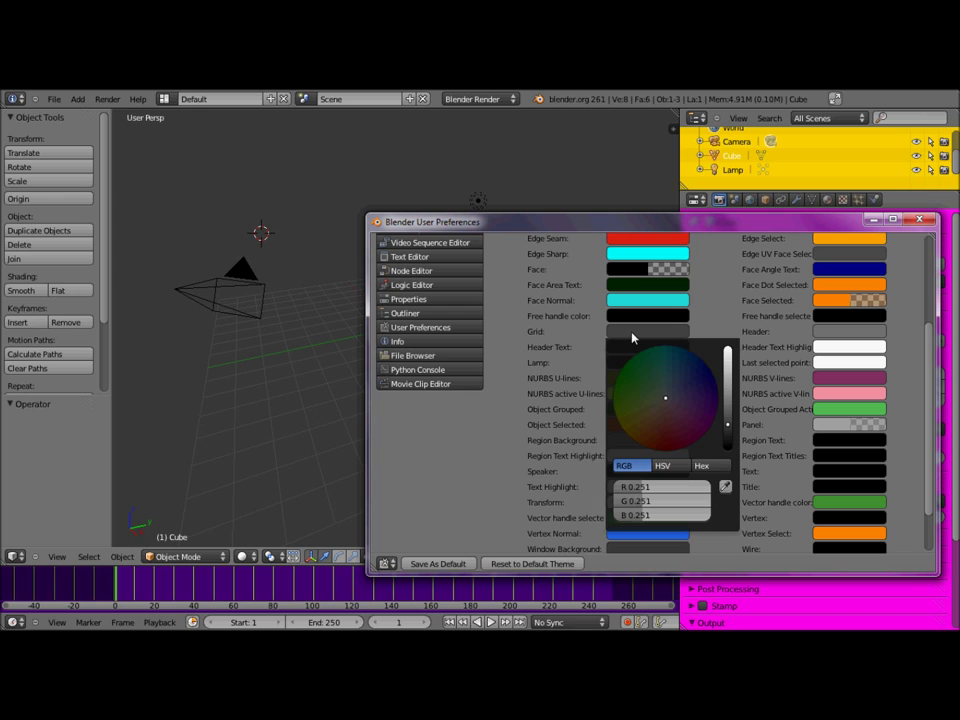
{"action": "left_click_drag", "start_coordinate": [677, 439], "coordinate": [684, 447]}
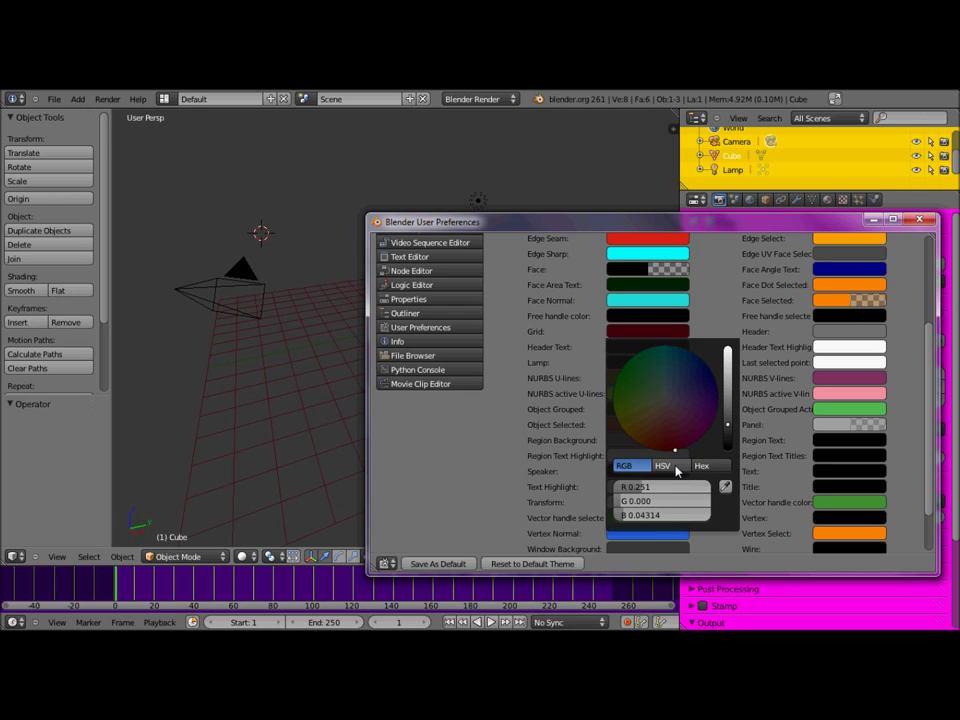
Make the 3D View Region Background a dark blue shade
{"action": "scroll", "coordinate": [803, 395], "scroll_direction": "down", "scroll_amount": 3}
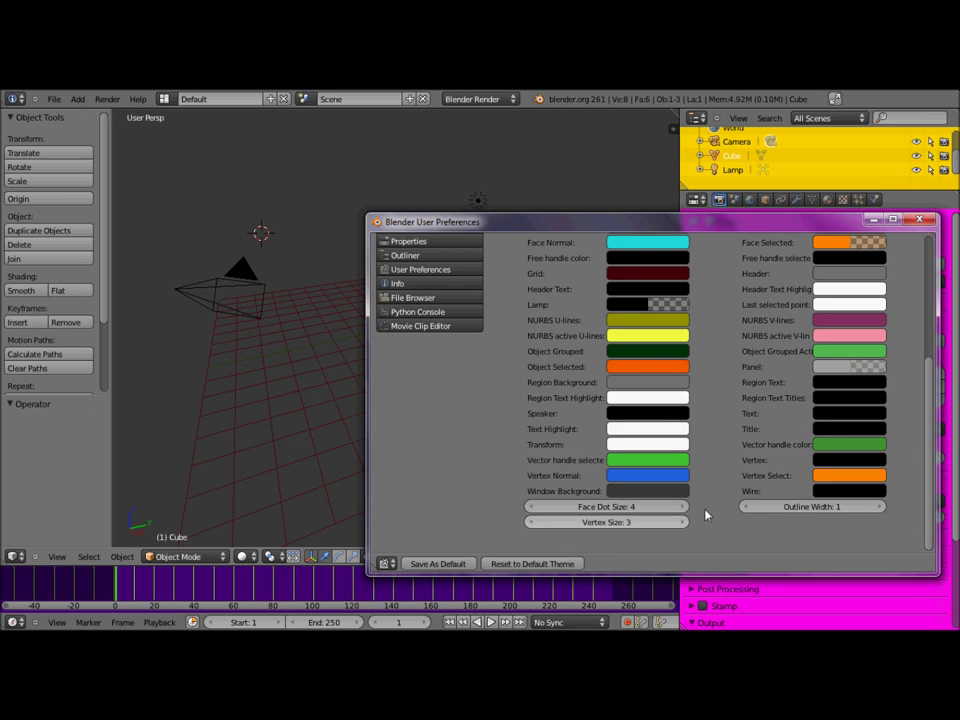
{"action": "left_click", "coordinate": [677, 389]}
{"action": "mouse_move", "coordinate": [671, 424]}
{"action": "left_mouse_down"}
{"action": "mouse_move", "coordinate": [679, 484]}
{"action": "mouse_move", "coordinate": [716, 467]}
{"action": "mouse_move", "coordinate": [720, 408]}
{"action": "left_mouse_up"}
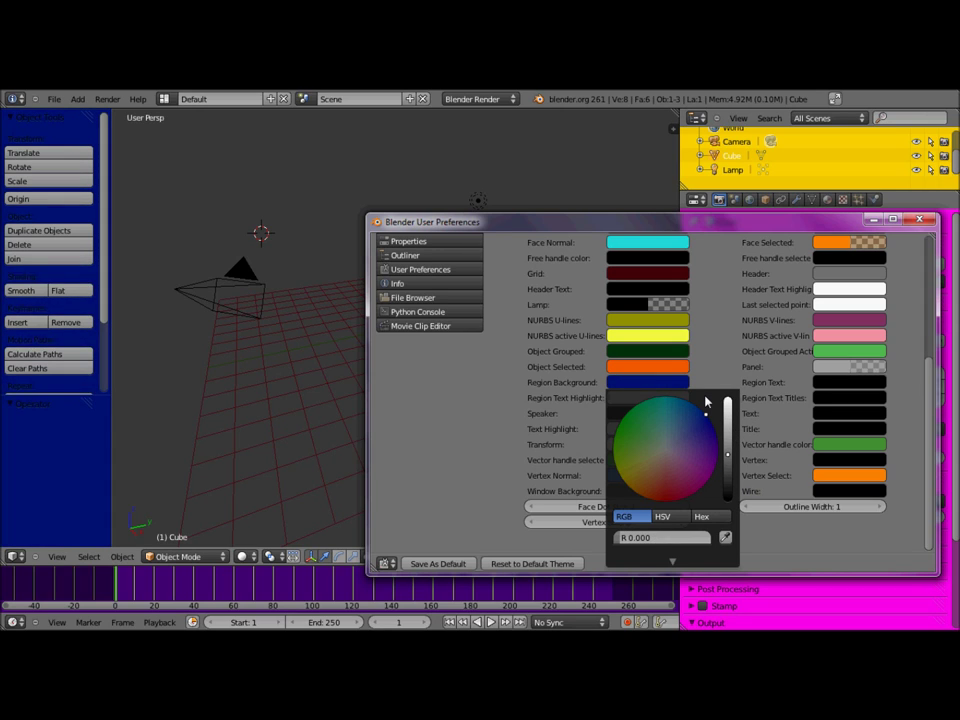
{"action": "left_click", "coordinate": [706, 402]}
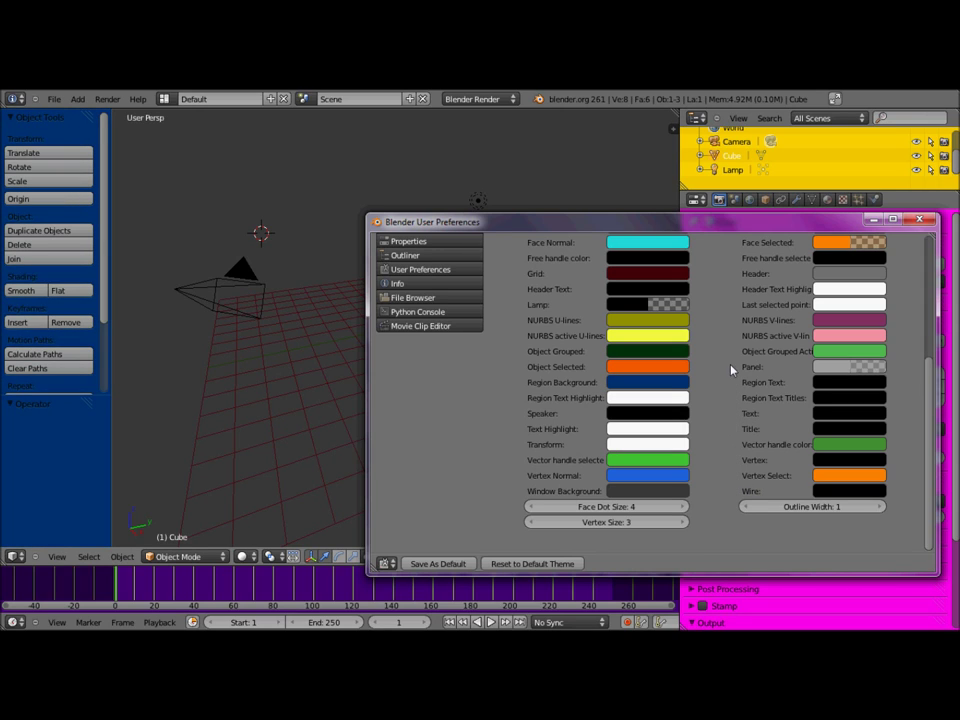
Set the 3D View Header colour to green
{"action": "left_click", "coordinate": [846, 274]}
{"action": "mouse_move", "coordinate": [782, 336]}
{"action": "left_mouse_down"}
{"action": "mouse_move", "coordinate": [766, 330]}
{"action": "mouse_move", "coordinate": [761, 354]}
{"action": "left_mouse_up"}
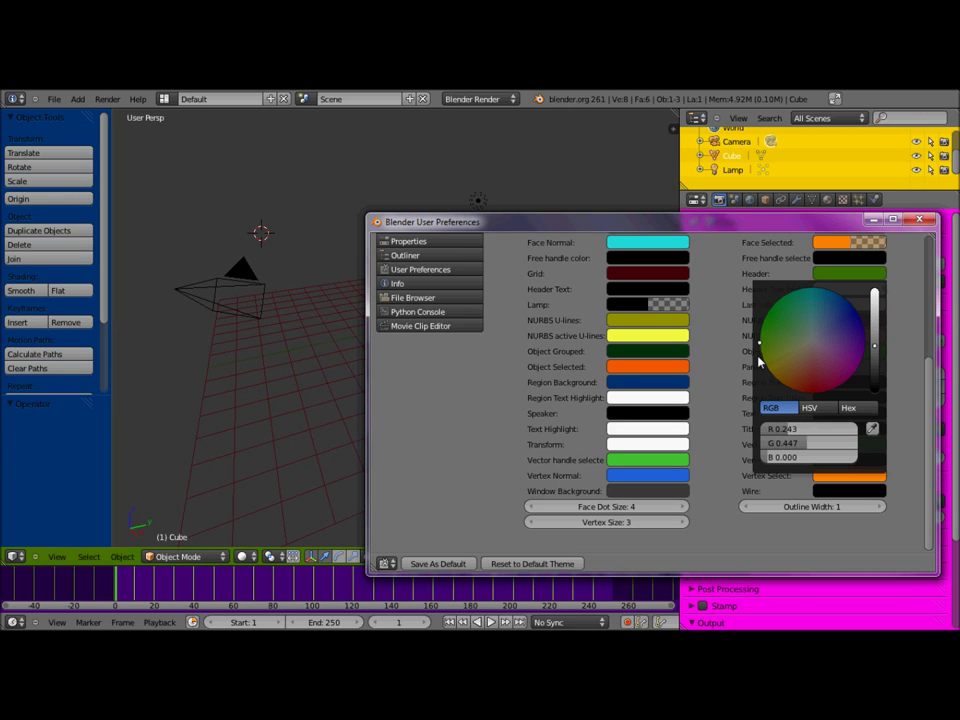
{"action": "scroll", "coordinate": [726, 380], "scroll_direction": "up", "scroll_amount": 3}
{"action": "scroll", "coordinate": [727, 360], "scroll_direction": "up", "scroll_amount": 3}
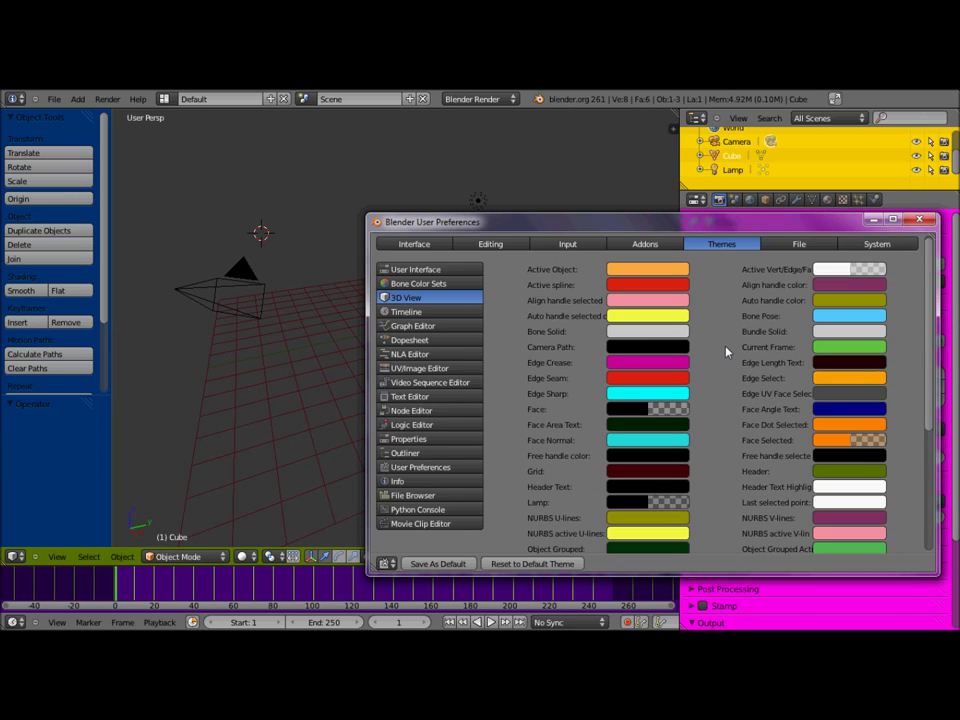
{"action": "left_click", "coordinate": [450, 268]}
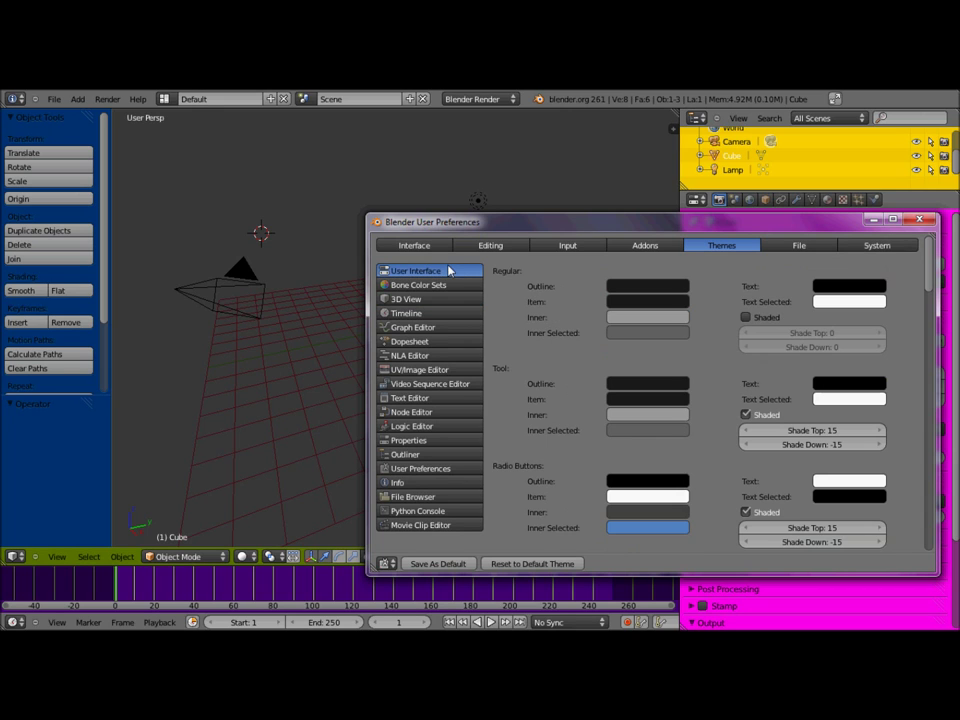
Move the preferences left and scroll the widget colours to the Value Slider Item swatch
{"action": "scroll", "coordinate": [579, 385], "scroll_direction": "down", "scroll_amount": 2}
{"action": "scroll", "coordinate": [580, 399], "scroll_direction": "down", "scroll_amount": 1}
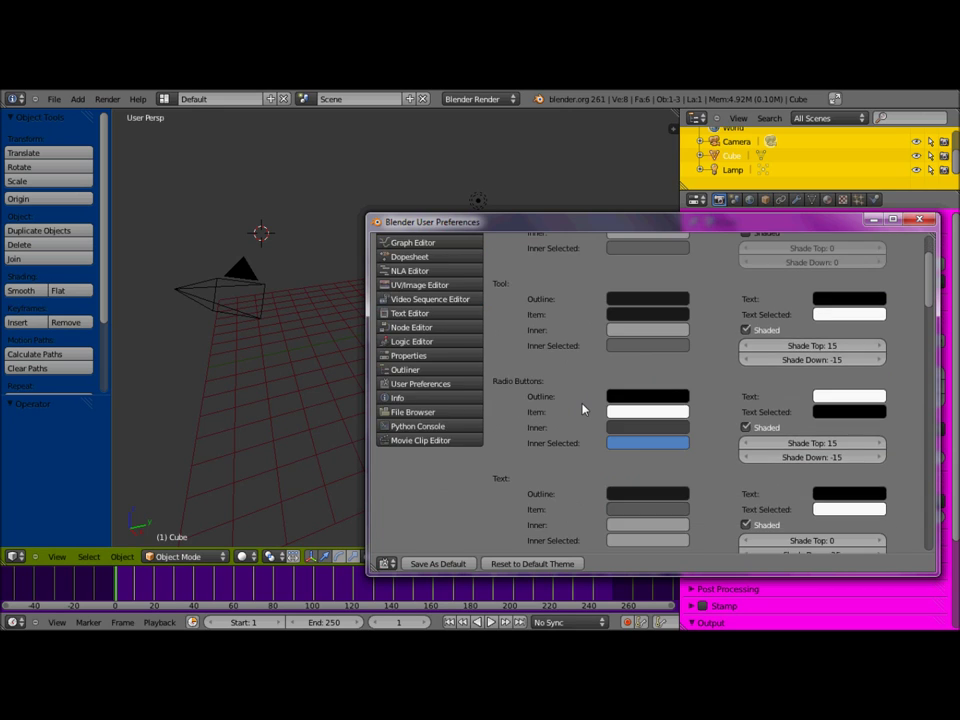
{"action": "scroll", "coordinate": [583, 407], "scroll_direction": "down", "scroll_amount": 2}
{"action": "scroll", "coordinate": [596, 443], "scroll_direction": "down", "scroll_amount": 1}
{"action": "scroll", "coordinate": [594, 446], "scroll_direction": "down", "scroll_amount": 1}
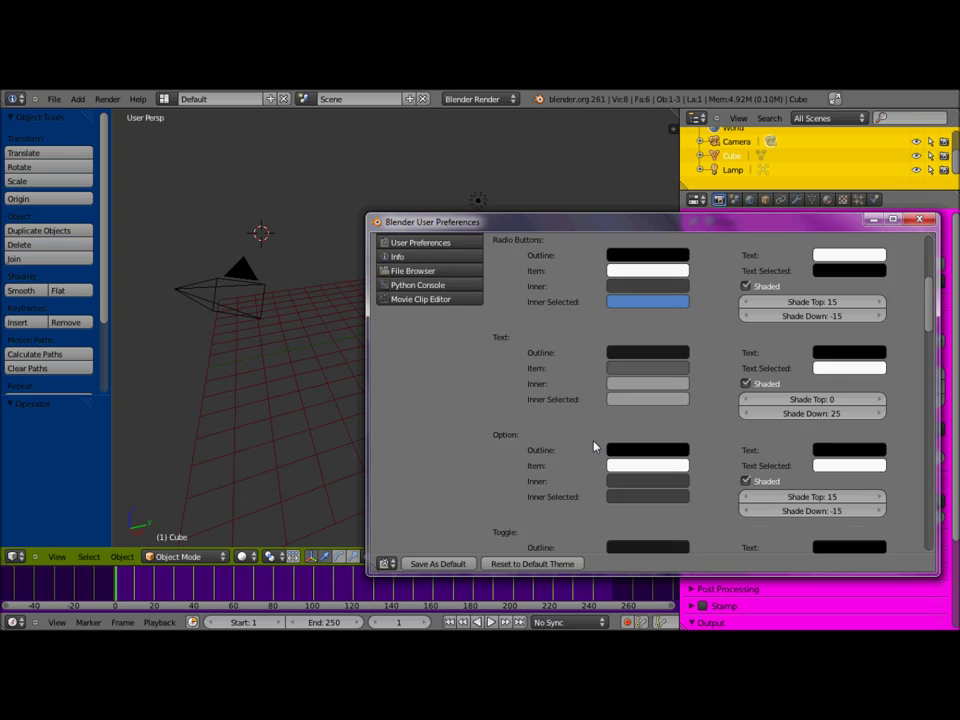
{"action": "scroll", "coordinate": [594, 446], "scroll_direction": "down", "scroll_amount": 2}
{"action": "left_click_drag", "start_coordinate": [779, 226], "coordinate": [514, 177]}
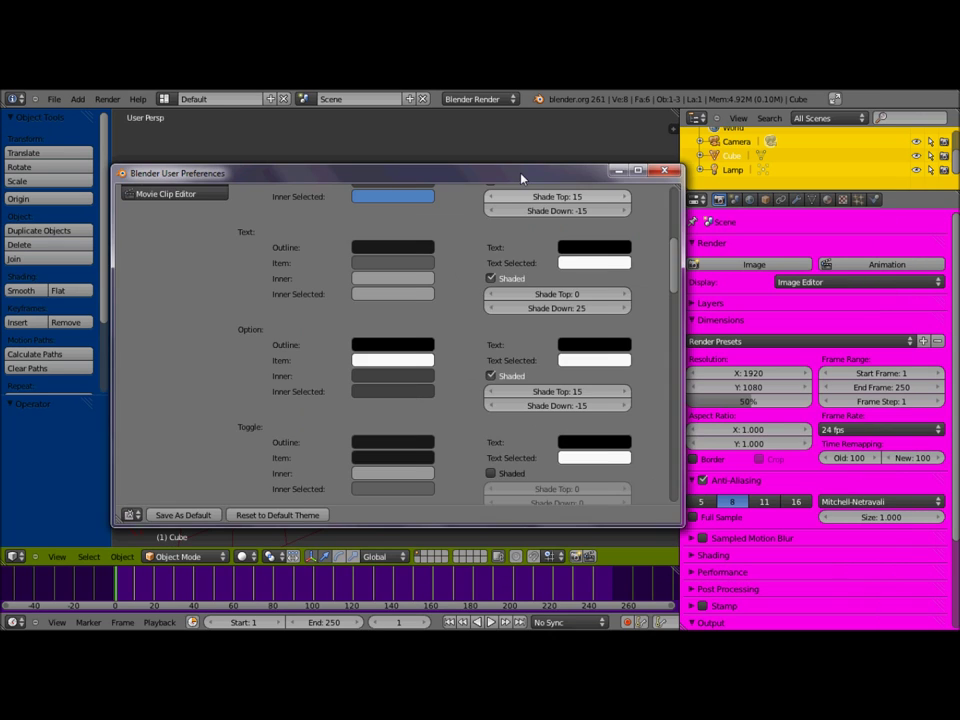
{"action": "scroll", "coordinate": [408, 280], "scroll_direction": "down", "scroll_amount": 3}
{"action": "scroll", "coordinate": [408, 280], "scroll_direction": "down", "scroll_amount": 1}
{"action": "scroll", "coordinate": [547, 387], "scroll_direction": "down", "scroll_amount": 1}
{"action": "scroll", "coordinate": [547, 387], "scroll_direction": "down", "scroll_amount": 1}
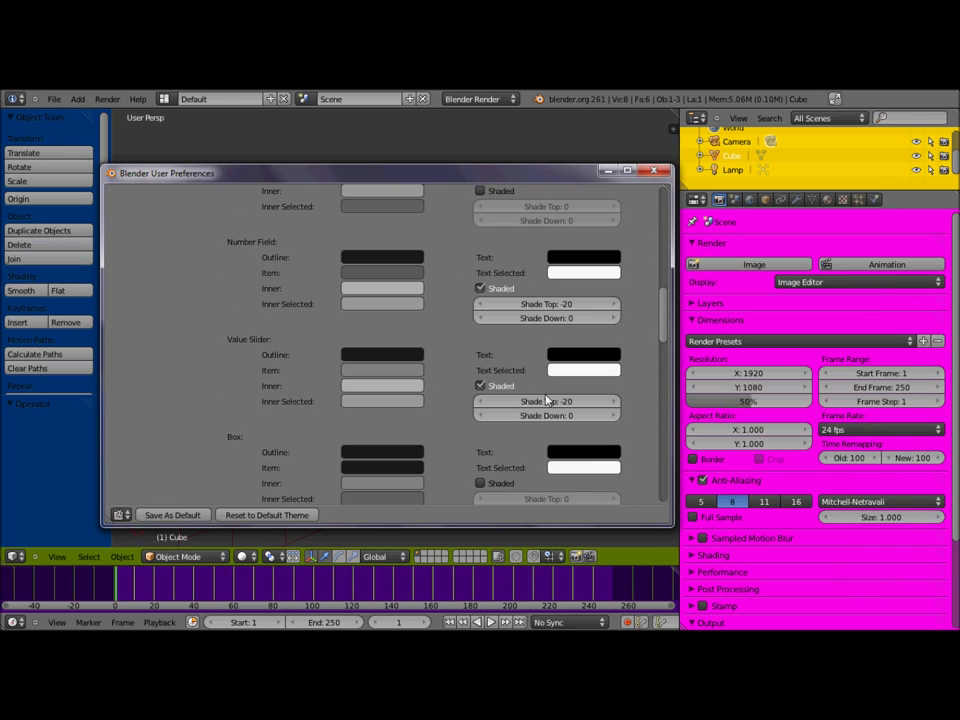
{"action": "scroll", "coordinate": [553, 398], "scroll_direction": "down", "scroll_amount": 2}
{"action": "left_click", "coordinate": [394, 316]}
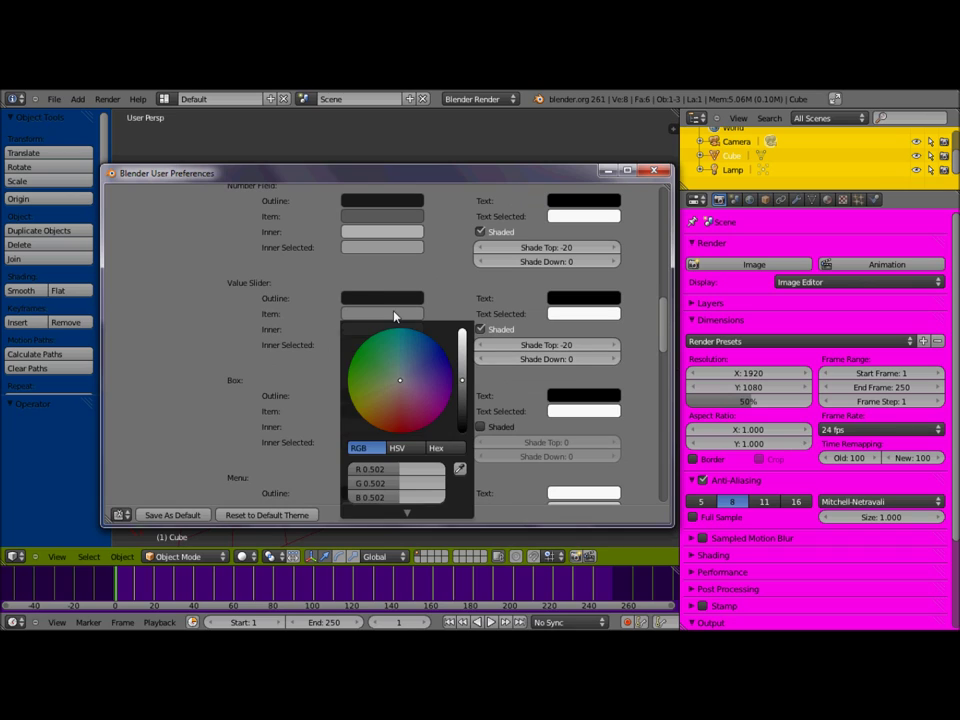
Set the Value Slider Item colour to purple and Inner colour to orange-red
{"action": "left_click_drag", "start_coordinate": [430, 385], "coordinate": [499, 393]}
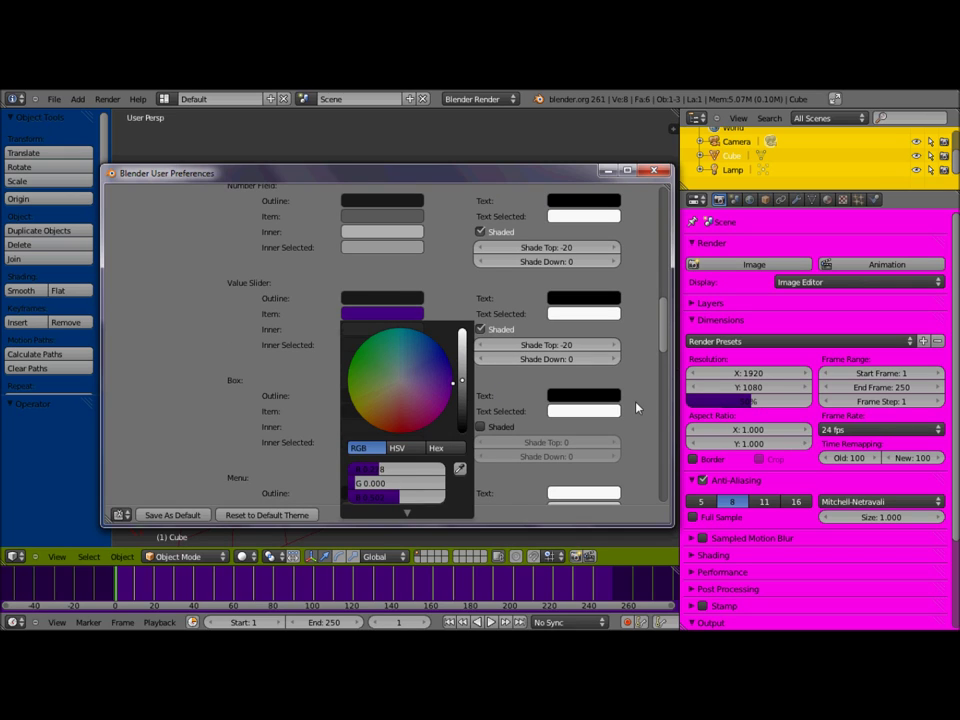
{"action": "left_click", "coordinate": [397, 314]}
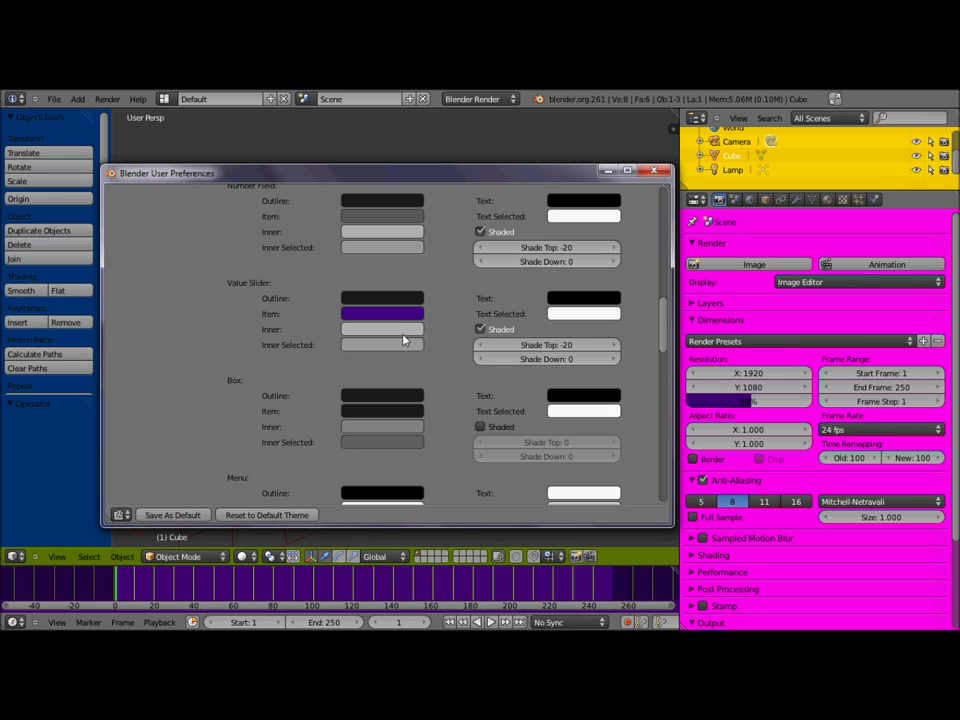
{"action": "left_click", "coordinate": [400, 330]}
{"action": "left_click", "coordinate": [410, 403]}
{"action": "mouse_move", "coordinate": [419, 395]}
{"action": "left_mouse_down"}
{"action": "mouse_move", "coordinate": [482, 360]}
{"action": "mouse_move", "coordinate": [522, 454]}
{"action": "left_mouse_up"}
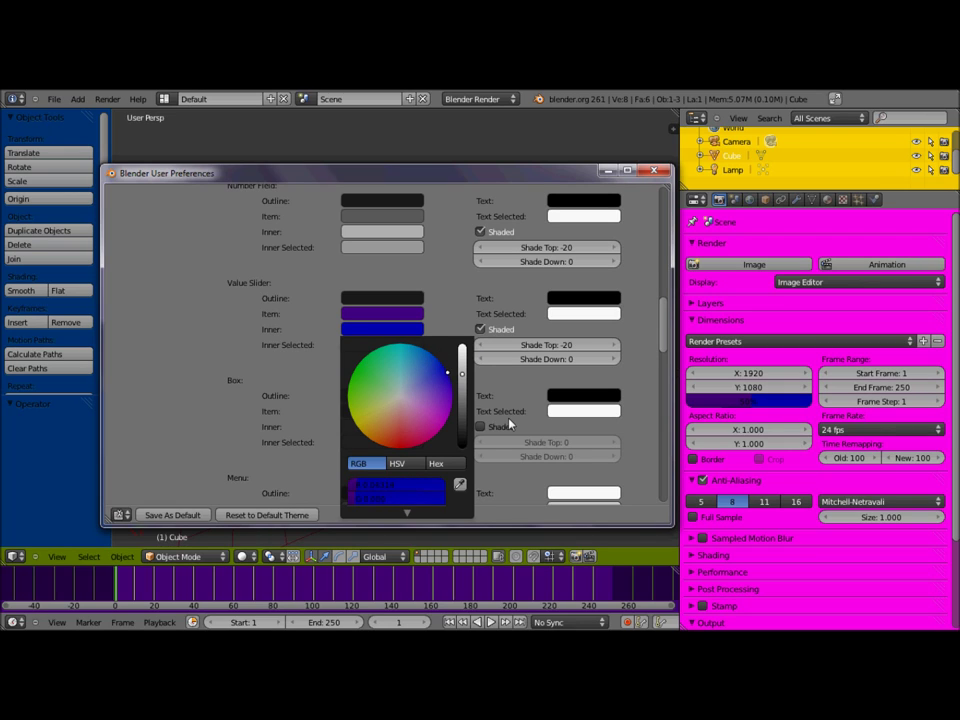
{"action": "mouse_move", "coordinate": [407, 495]}
{"action": "left_mouse_down"}
{"action": "mouse_move", "coordinate": [349, 484]}
{"action": "mouse_move", "coordinate": [407, 514]}
{"action": "left_mouse_up"}
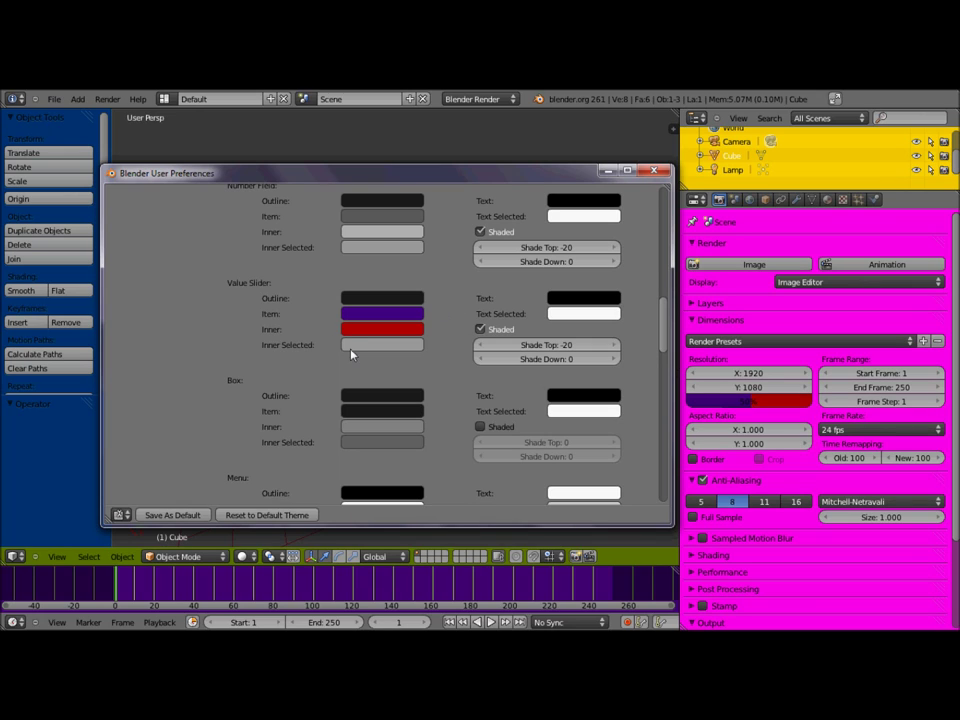
Set the Value Slider Inner Selected colour to green
{"action": "left_click", "coordinate": [352, 348]}
{"action": "left_click_drag", "start_coordinate": [445, 418], "coordinate": [374, 338]}
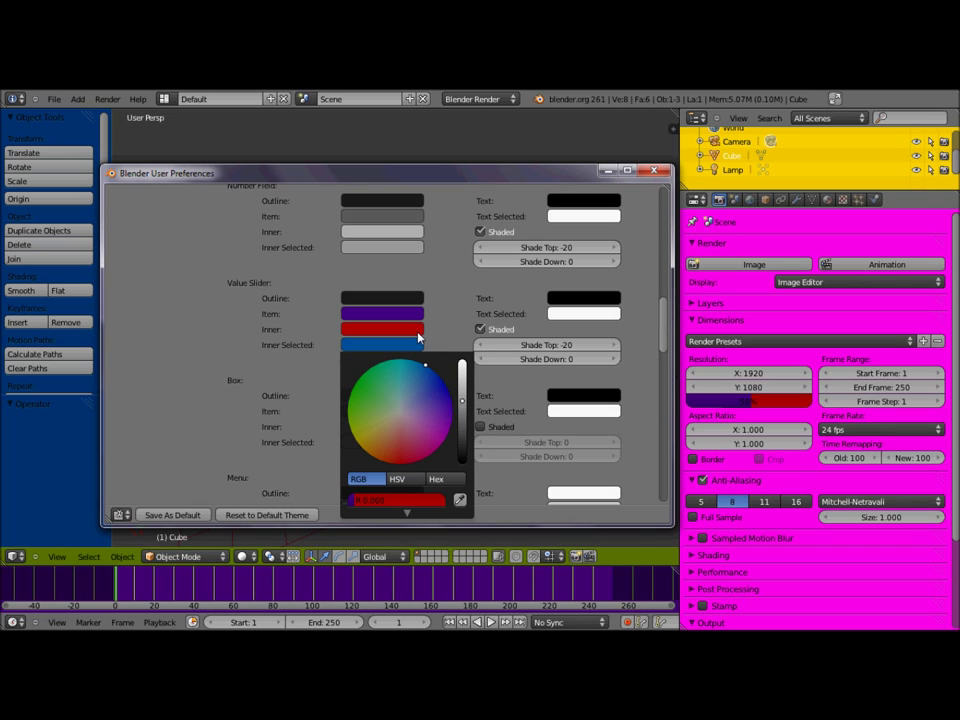
{"action": "left_click", "coordinate": [362, 385]}
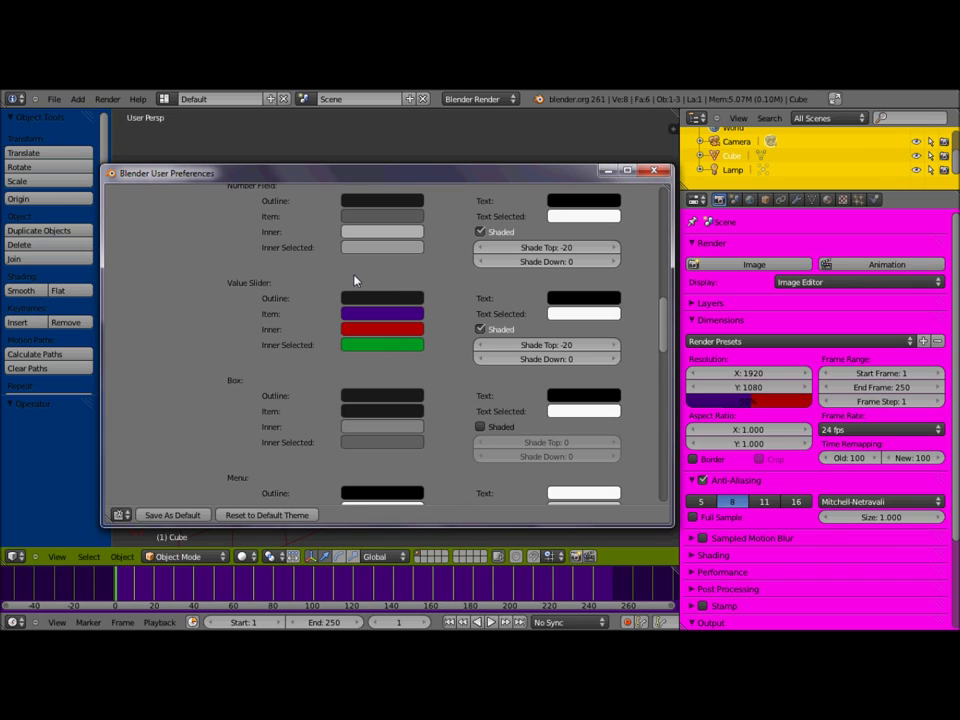
{"action": "scroll", "coordinate": [362, 425], "scroll_direction": "down", "scroll_amount": 1}
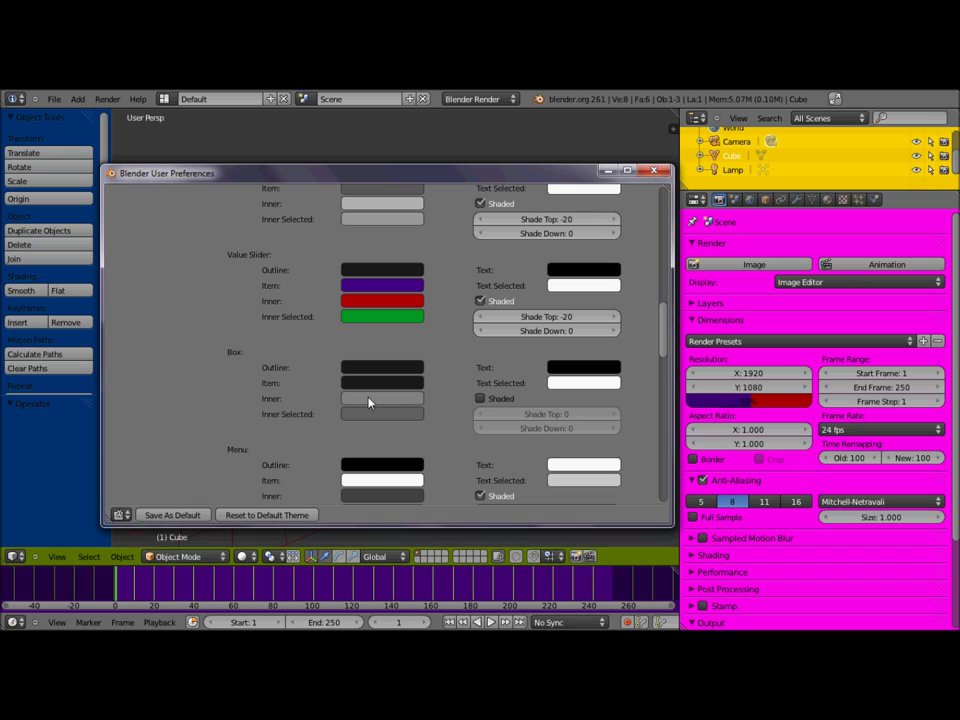
Set the Box widget's Inner swatch to magenta and Item swatch to near-black navy
{"action": "left_click", "coordinate": [382, 400]}
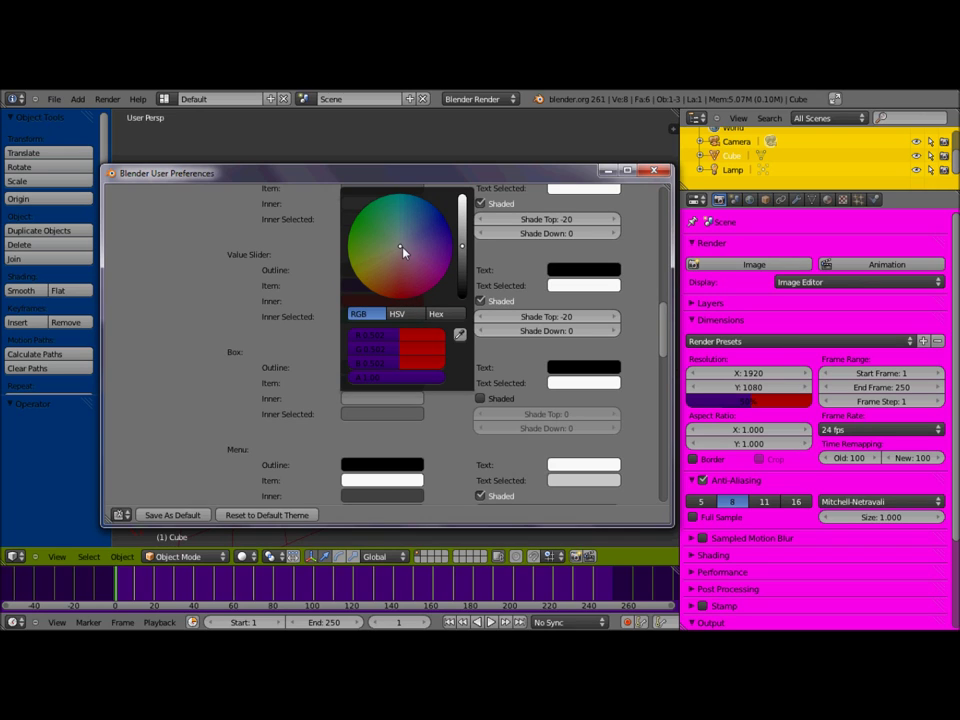
{"action": "left_click", "coordinate": [412, 266]}
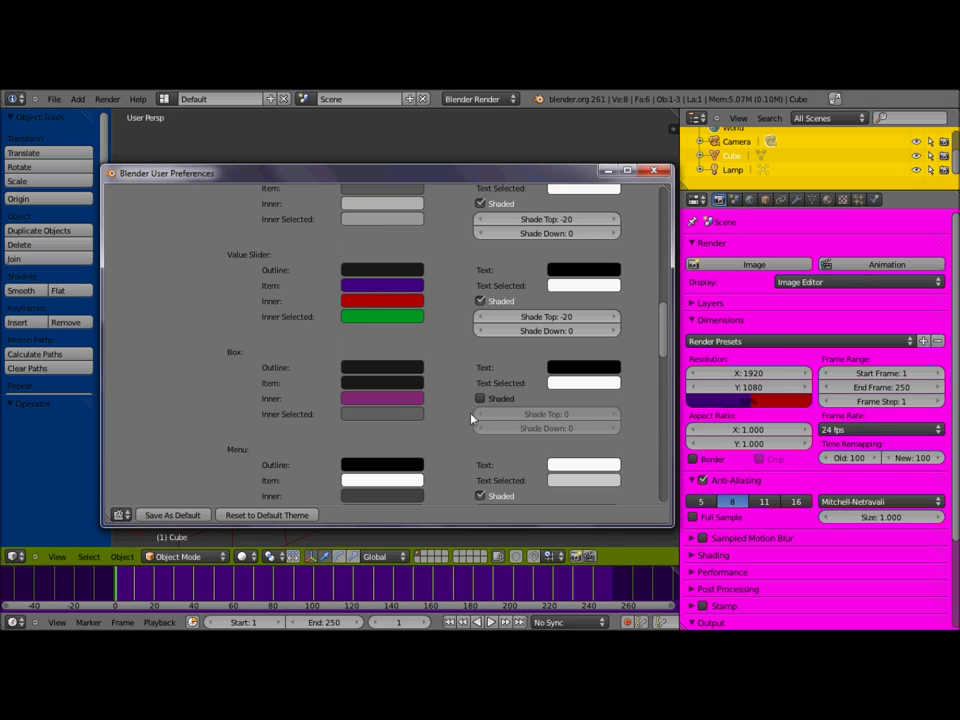
{"action": "scroll", "coordinate": [398, 418], "scroll_direction": "down", "scroll_amount": 1}
{"action": "left_click", "coordinate": [372, 358]}
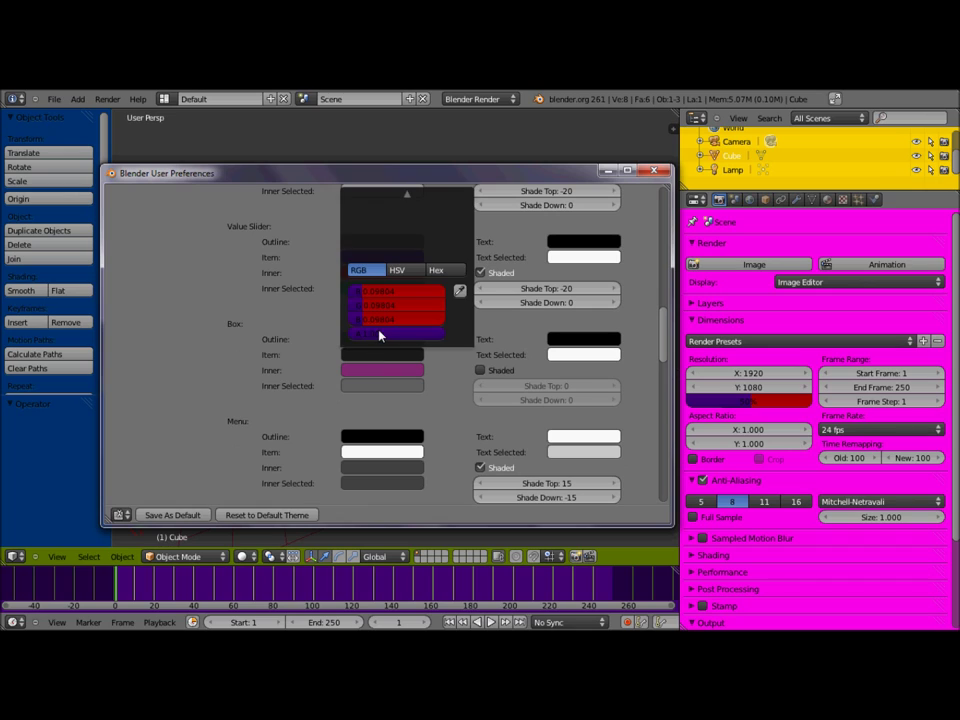
{"action": "left_click_drag", "start_coordinate": [405, 242], "coordinate": [441, 242]}
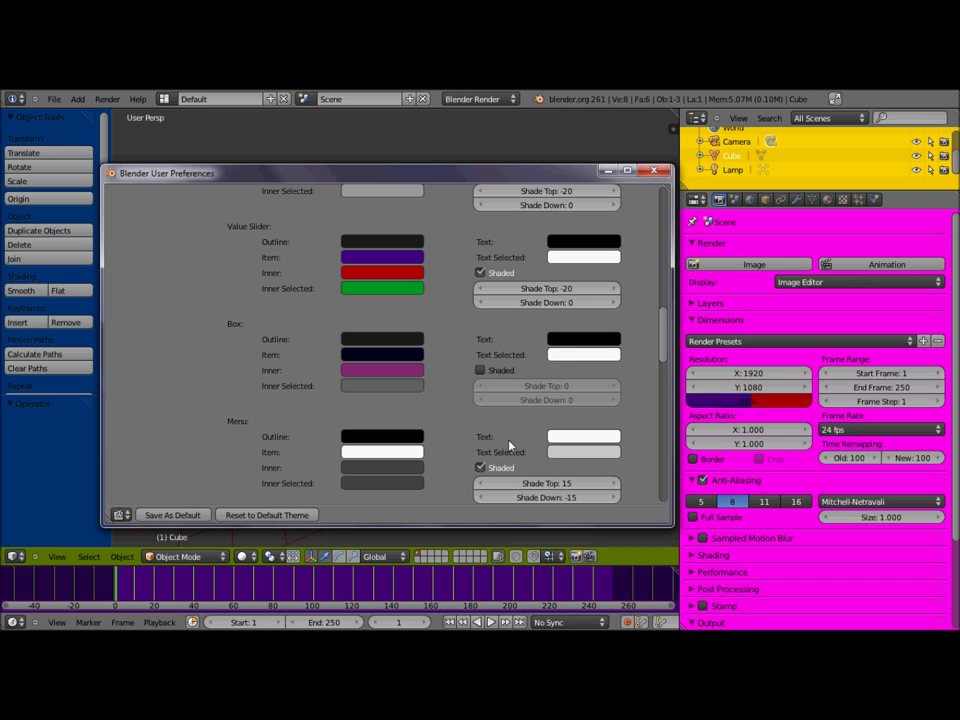
{"action": "scroll", "coordinate": [251, 418], "scroll_direction": "down", "scroll_amount": 1}
{"action": "scroll", "coordinate": [255, 405], "scroll_direction": "up", "scroll_amount": 1}
{"action": "scroll", "coordinate": [260, 263], "scroll_direction": "up", "scroll_amount": 1}
{"action": "scroll", "coordinate": [280, 290], "scroll_direction": "up", "scroll_amount": 3}
{"action": "scroll", "coordinate": [300, 311], "scroll_direction": "up", "scroll_amount": 1}
{"action": "scroll", "coordinate": [289, 289], "scroll_direction": "up", "scroll_amount": 1}
{"action": "scroll", "coordinate": [289, 290], "scroll_direction": "up", "scroll_amount": 2}
{"action": "scroll", "coordinate": [289, 290], "scroll_direction": "up", "scroll_amount": 1}
{"action": "scroll", "coordinate": [289, 290], "scroll_direction": "up", "scroll_amount": 1}
{"action": "scroll", "coordinate": [289, 290], "scroll_direction": "up", "scroll_amount": 2}
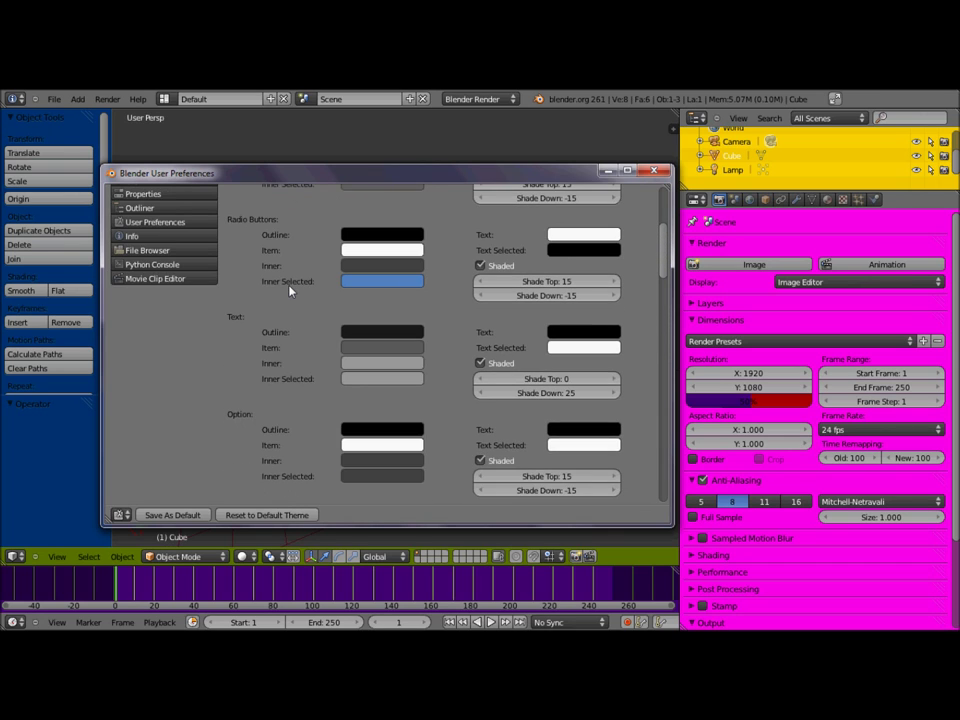
{"action": "scroll", "coordinate": [289, 290], "scroll_direction": "up", "scroll_amount": 4}
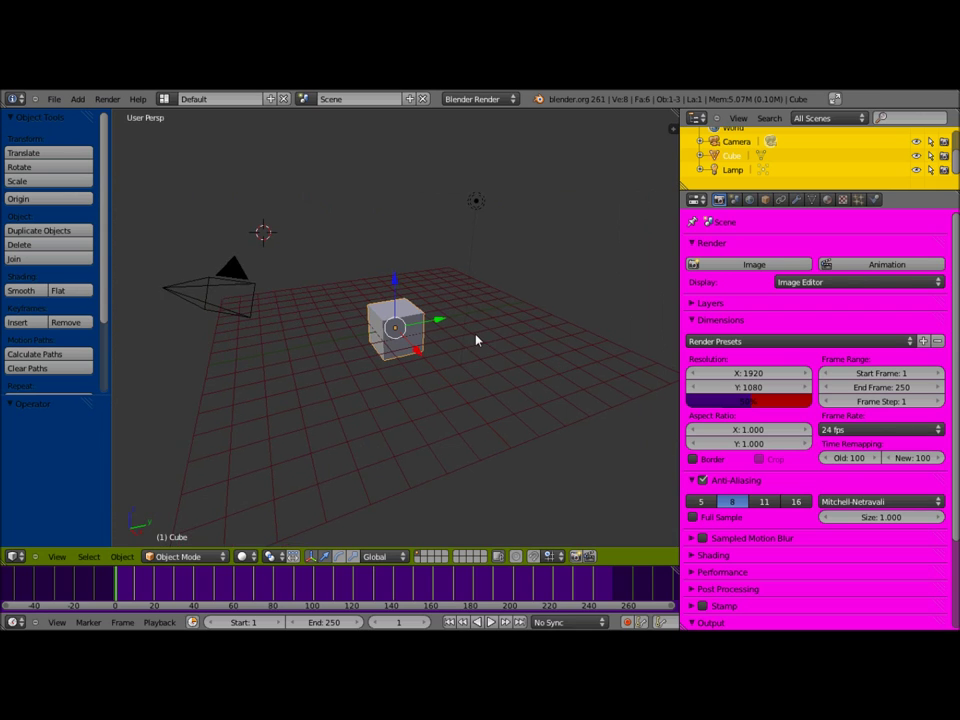
Orbit the scene, reset the theme to default, and save it as the startup default
{"action": "mouse_move", "coordinate": [476, 341]}
{"action": "middle_mouse_down"}
{"action": "mouse_move", "coordinate": [227, 394]}
{"action": "mouse_move", "coordinate": [221, 364]}
{"action": "mouse_move", "coordinate": [225, 334]}
{"action": "mouse_move", "coordinate": [287, 314]}
{"action": "mouse_move", "coordinate": [519, 319]}
{"action": "middle_mouse_up"}
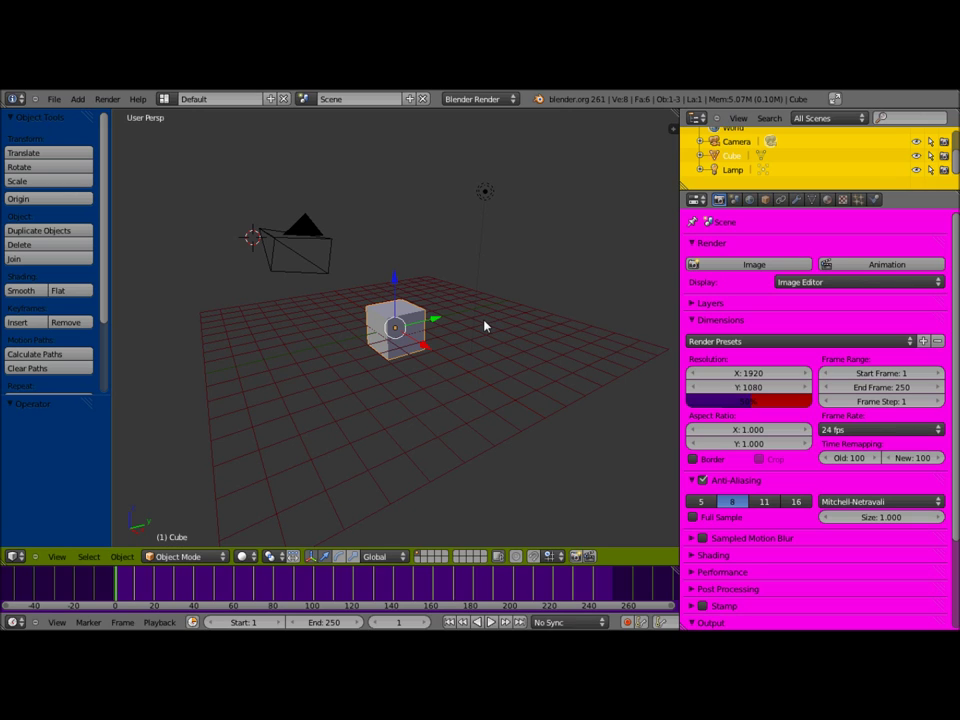
{"action": "key", "text": "ctrl+alt+u"}
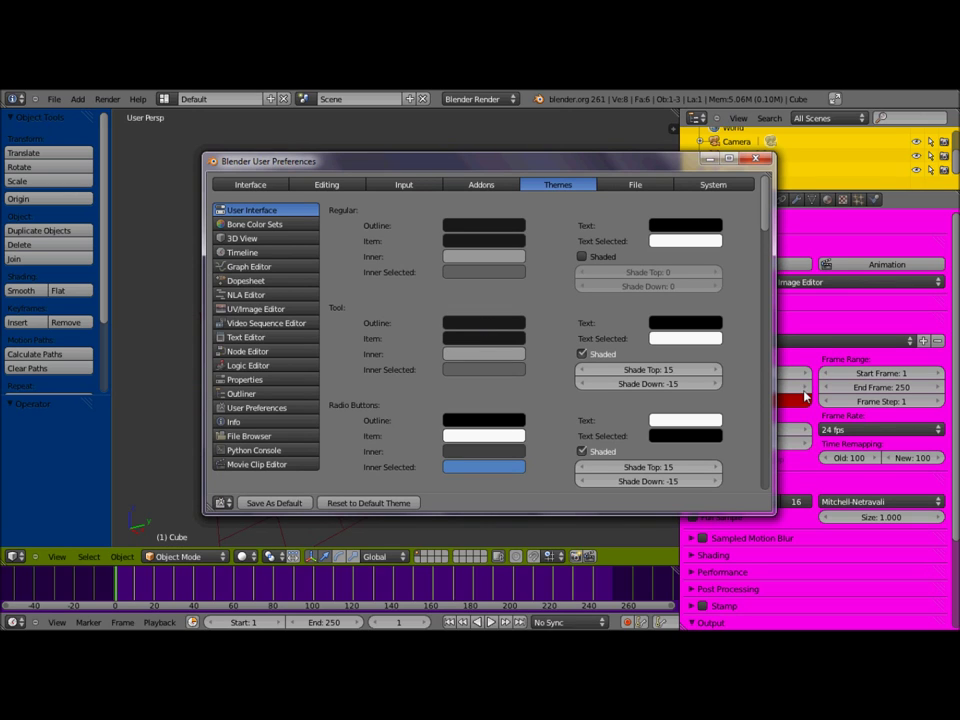
{"action": "left_click", "coordinate": [378, 502]}
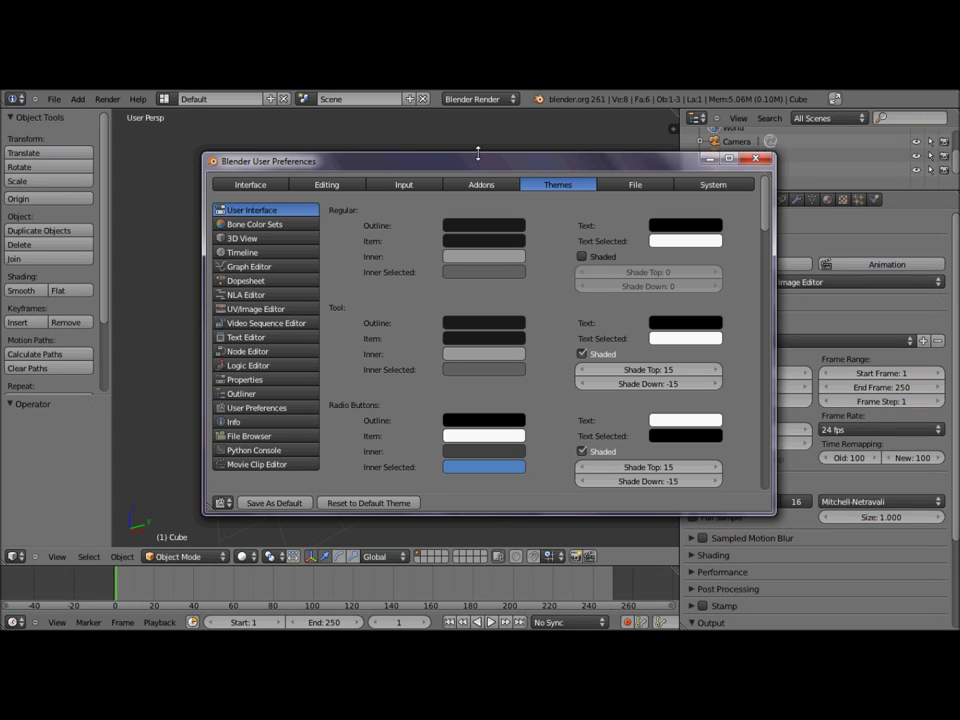
{"action": "left_click", "coordinate": [289, 504]}
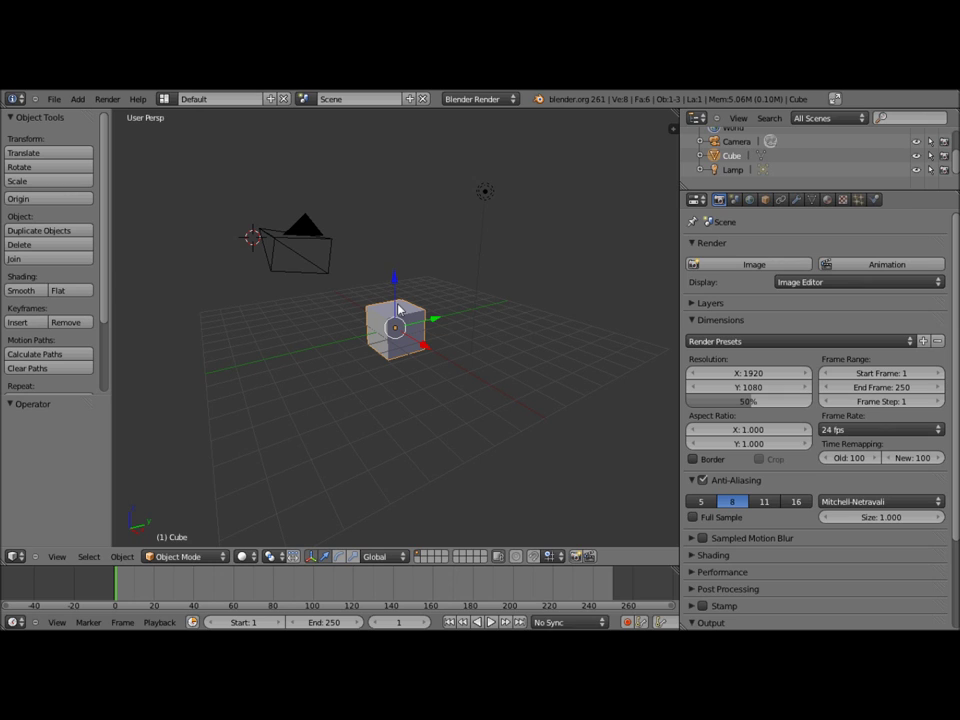
Reopen User Preferences on Themes to check the default widget colours
{"action": "key", "text": "ctrl+alt+u"}
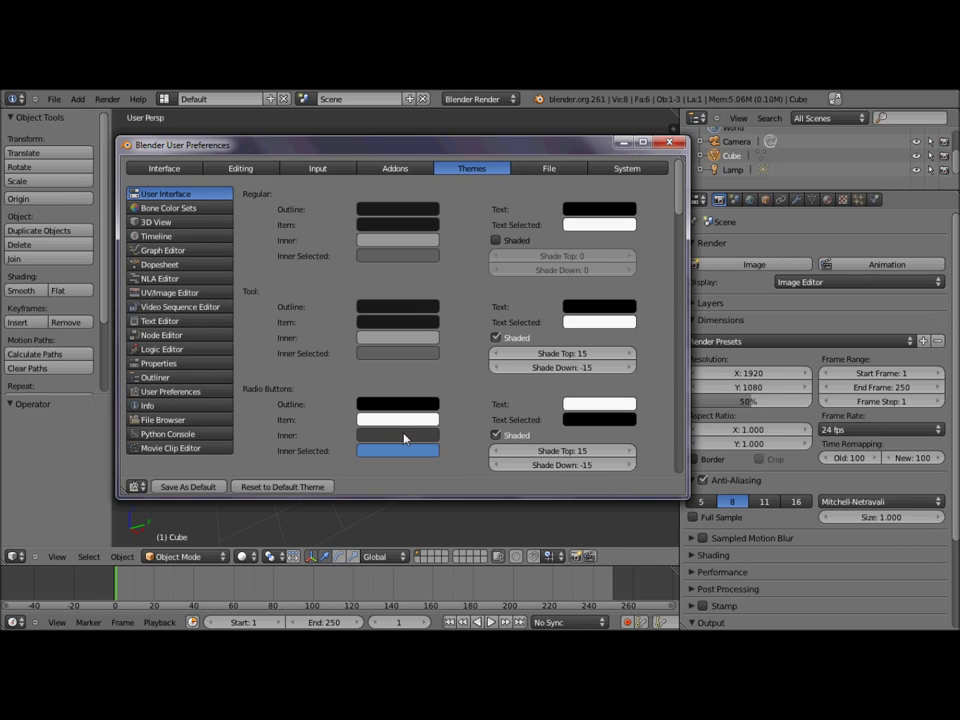
Set the Radio Buttons Inner theme colour to a dark olive on the colour wheel
{"action": "left_click", "coordinate": [405, 438]}
{"action": "left_click", "coordinate": [400, 330]}
{"action": "left_click_drag", "start_coordinate": [403, 330], "coordinate": [370, 311]}
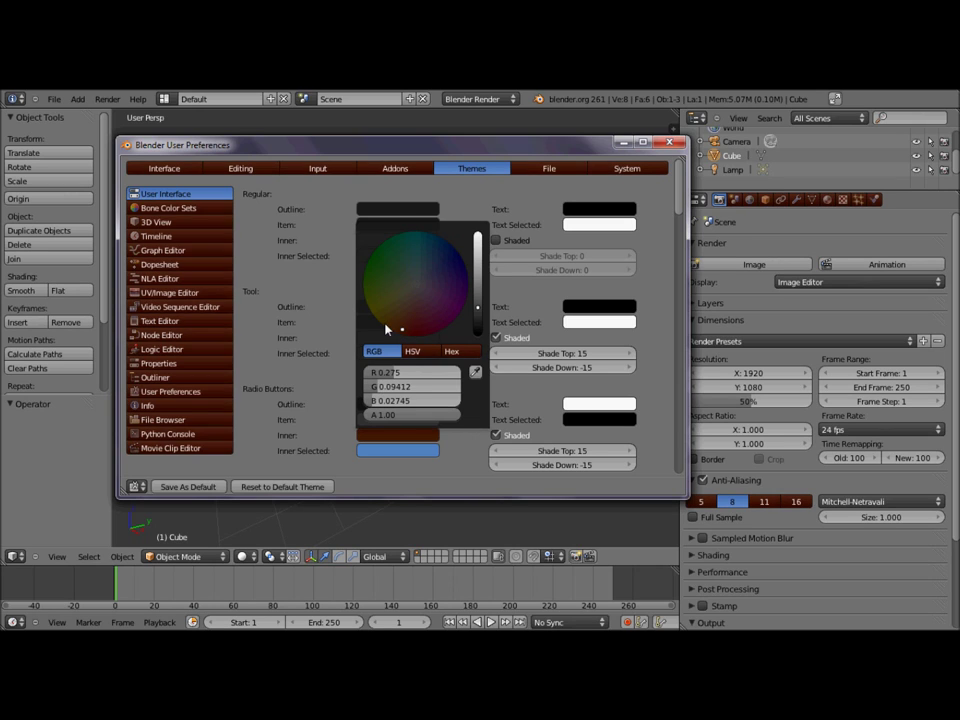
{"action": "left_click_drag", "start_coordinate": [370, 311], "coordinate": [322, 312]}
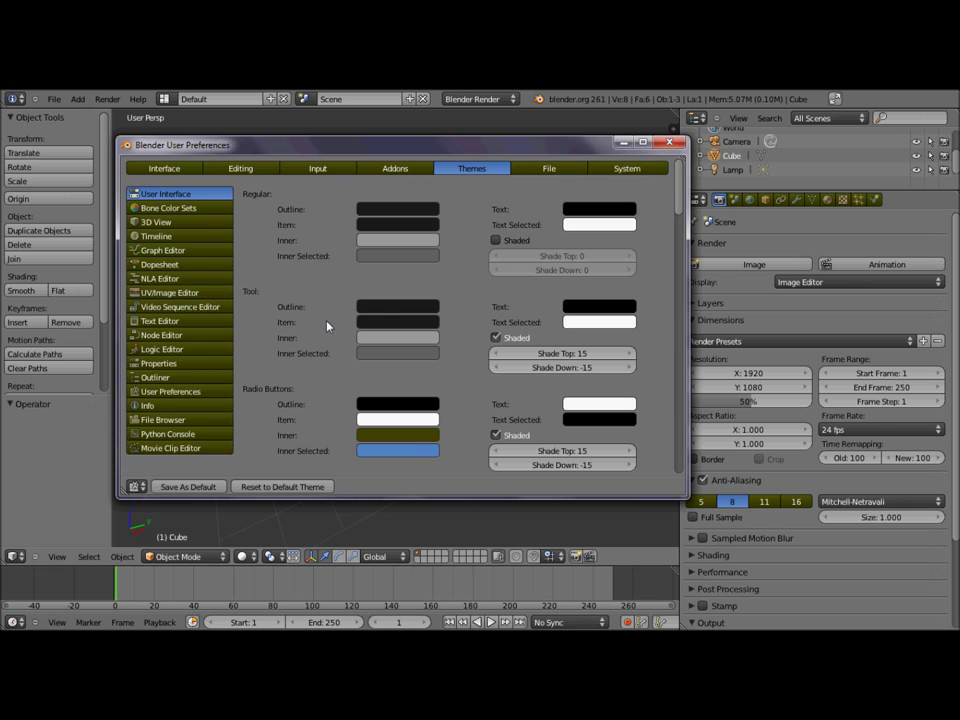
Scroll down through the widget theme settings to the Pulldown, Menu Back and Menu Item widgets
{"action": "scroll", "coordinate": [345, 336], "scroll_direction": "down", "scroll_amount": 1}
{"action": "scroll", "coordinate": [358, 350], "scroll_direction": "down", "scroll_amount": 3}
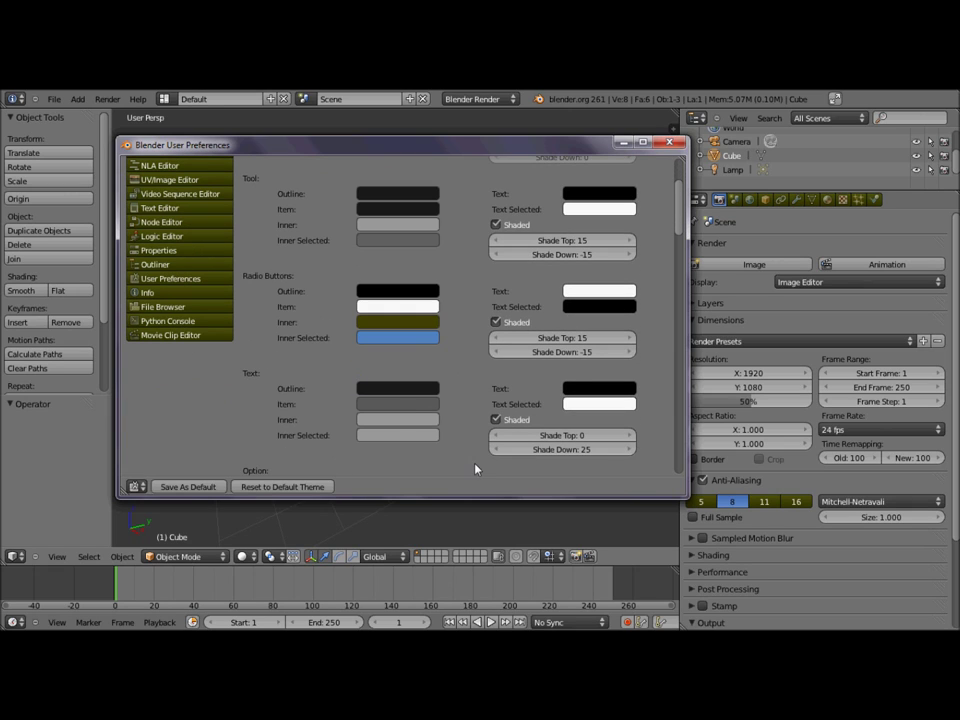
{"action": "scroll", "coordinate": [478, 465], "scroll_direction": "down", "scroll_amount": 2}
{"action": "scroll", "coordinate": [488, 448], "scroll_direction": "down", "scroll_amount": 2}
{"action": "scroll", "coordinate": [492, 435], "scroll_direction": "down", "scroll_amount": 3}
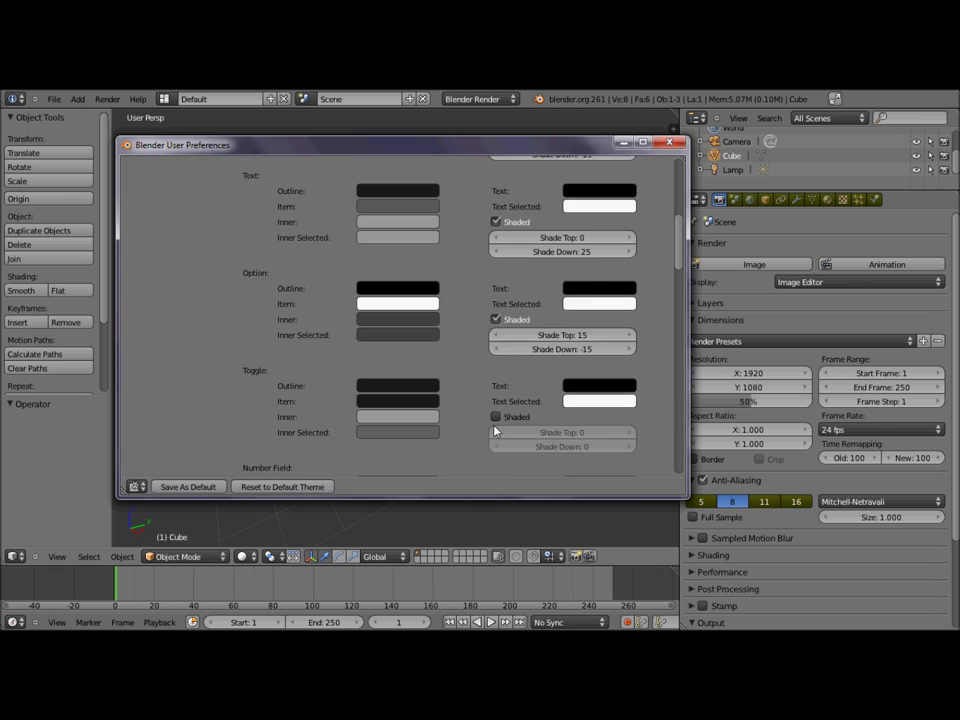
{"action": "scroll", "coordinate": [540, 415], "scroll_direction": "down", "scroll_amount": 2}
{"action": "scroll", "coordinate": [668, 278], "scroll_direction": "down", "scroll_amount": 4}
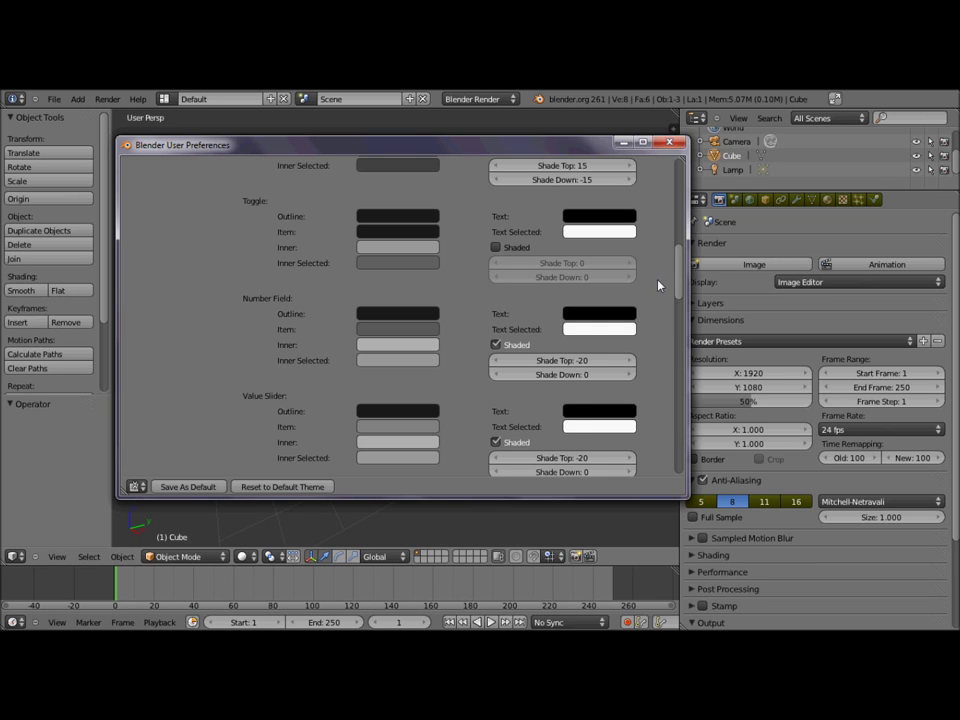
{"action": "scroll", "coordinate": [665, 292], "scroll_direction": "down", "scroll_amount": 1}
{"action": "scroll", "coordinate": [672, 300], "scroll_direction": "down", "scroll_amount": 1}
{"action": "scroll", "coordinate": [678, 310], "scroll_direction": "down", "scroll_amount": 1}
{"action": "scroll", "coordinate": [678, 310], "scroll_direction": "down", "scroll_amount": 2}
{"action": "scroll", "coordinate": [678, 310], "scroll_direction": "down", "scroll_amount": 1}
{"action": "scroll", "coordinate": [678, 309], "scroll_direction": "down", "scroll_amount": 2}
{"action": "scroll", "coordinate": [678, 308], "scroll_direction": "down", "scroll_amount": 1}
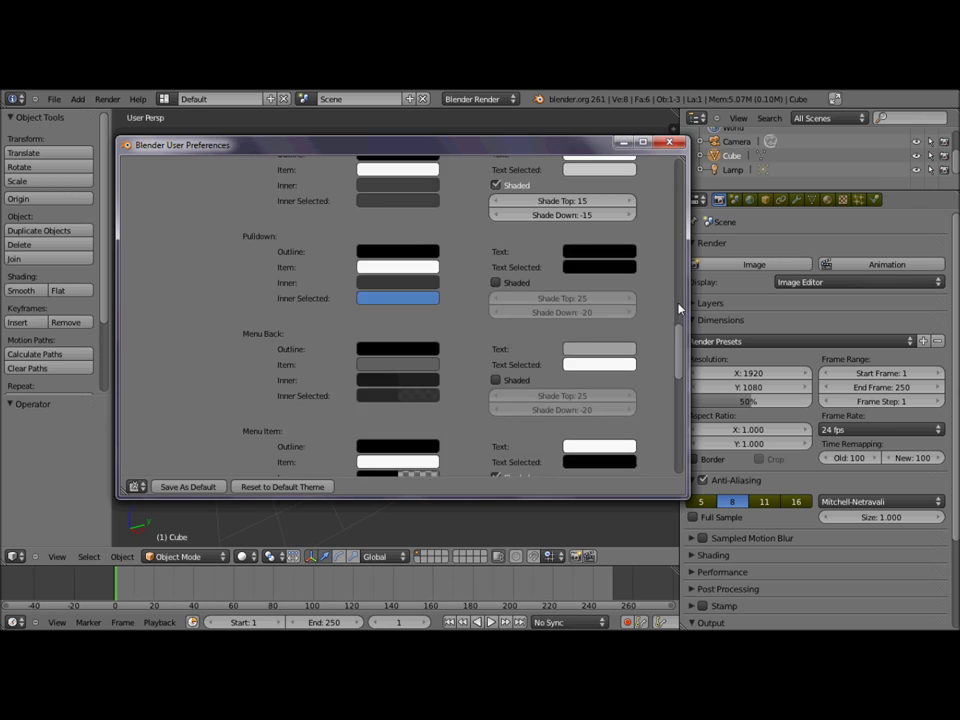
{"action": "scroll", "coordinate": [678, 308], "scroll_direction": "down", "scroll_amount": 1}
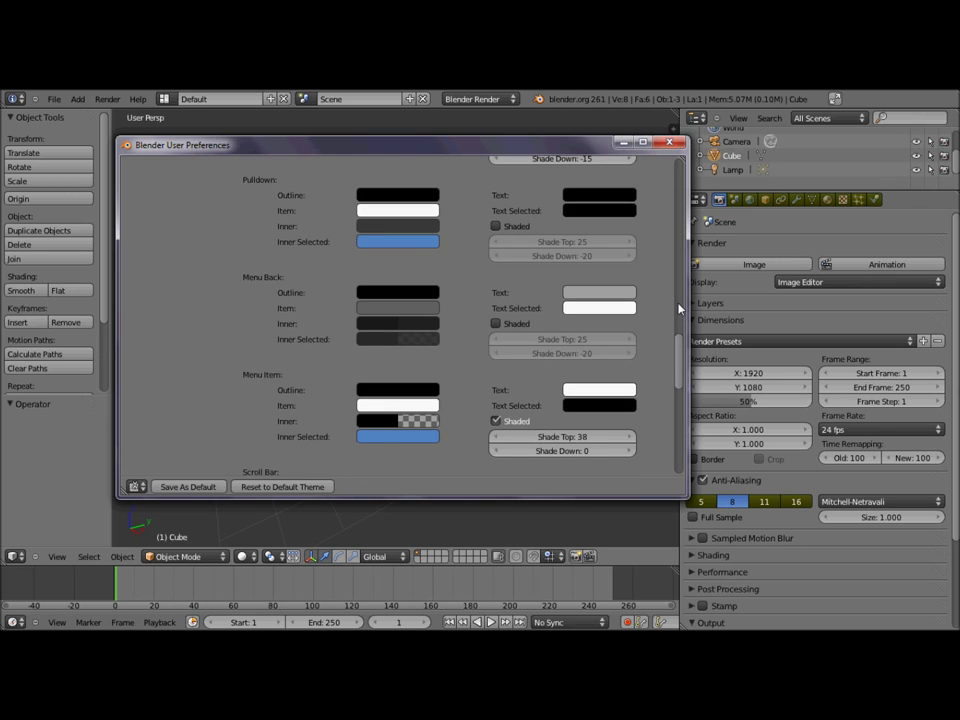
{"action": "scroll", "coordinate": [678, 308], "scroll_direction": "down", "scroll_amount": 1}
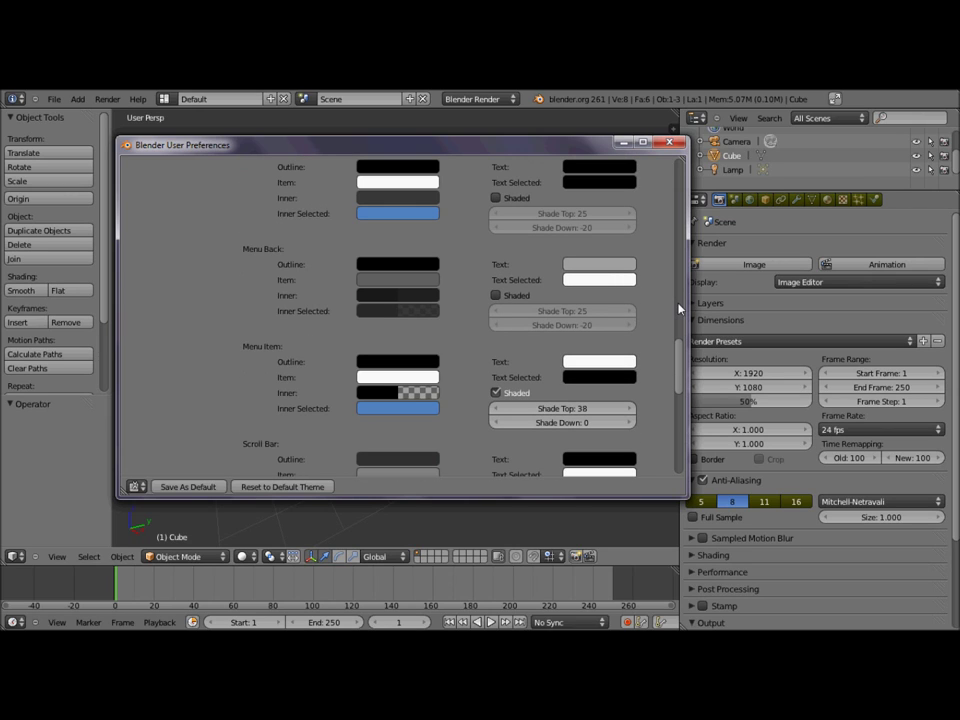